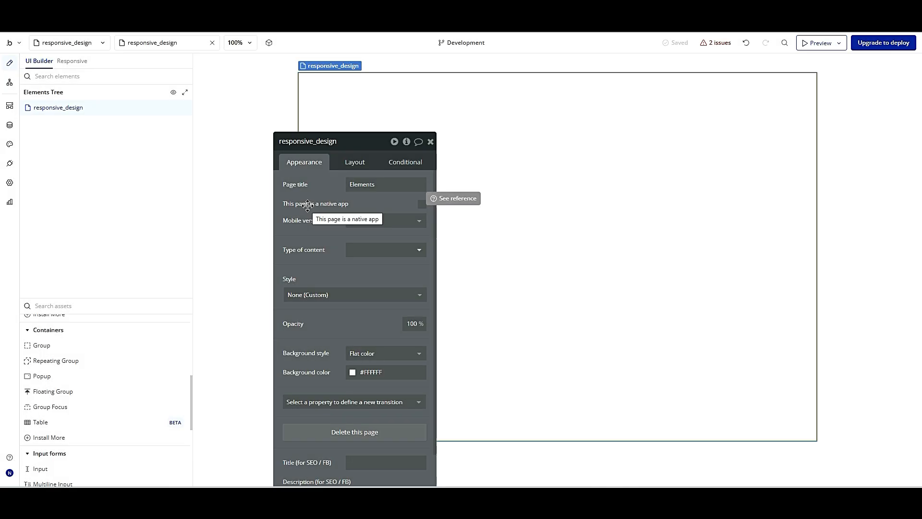
Step: Set the responsive_design page's container layout to Column
drag(352, 204, 128, 183)
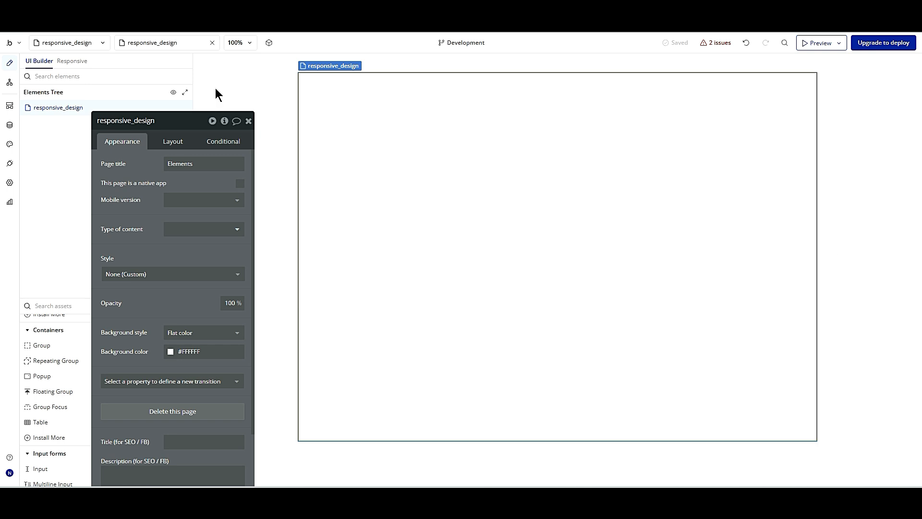
click(173, 143)
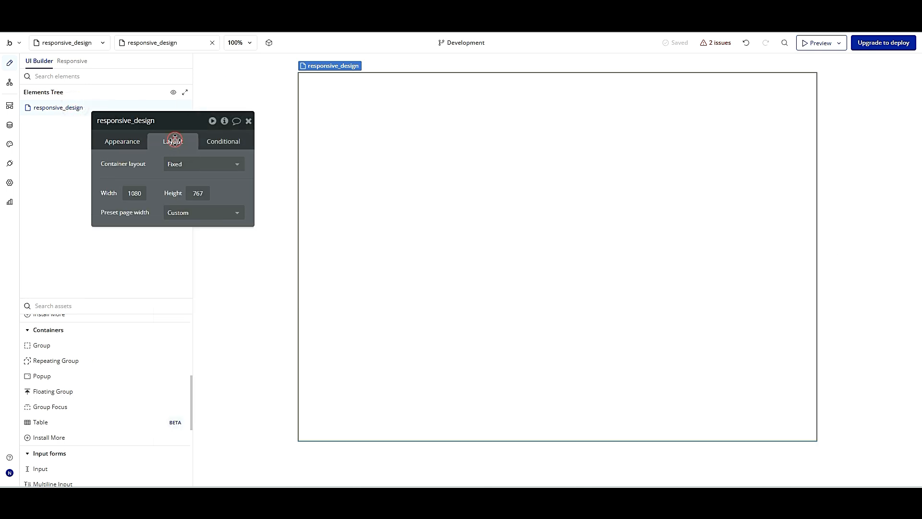
click(173, 166)
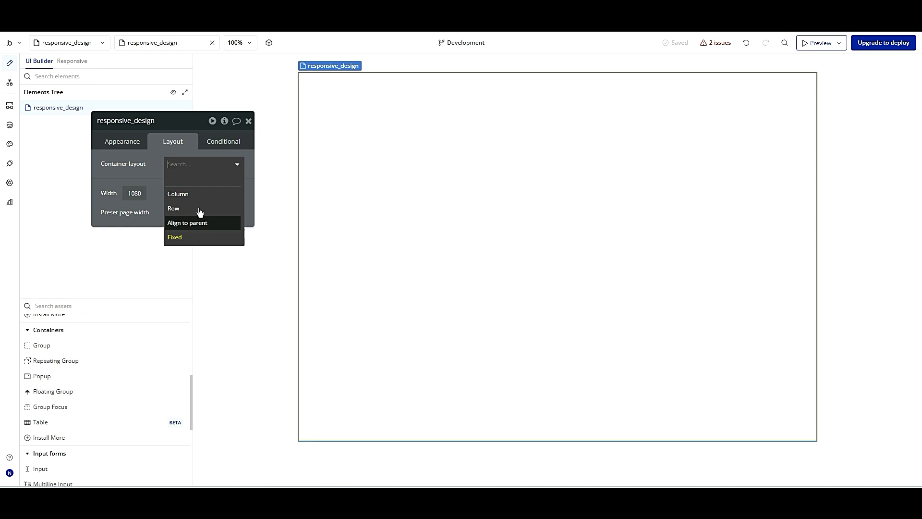
click(198, 194)
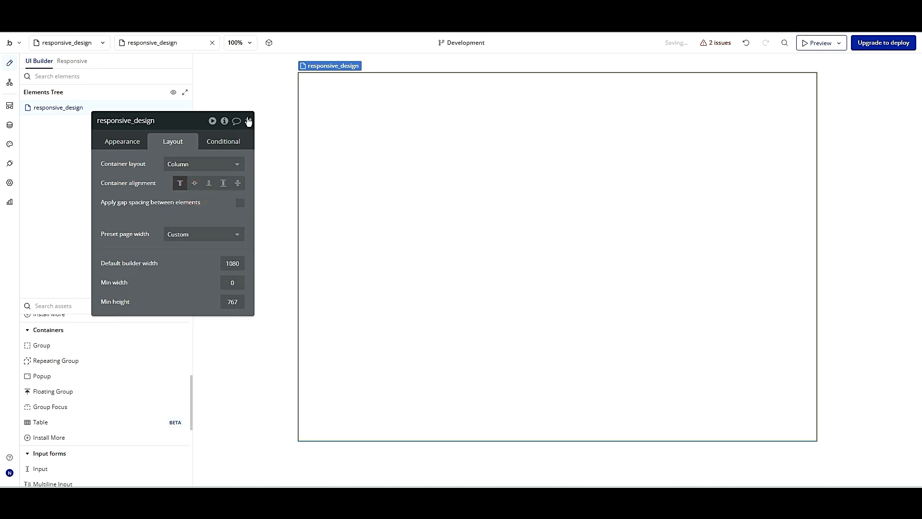
drag(150, 202, 192, 177)
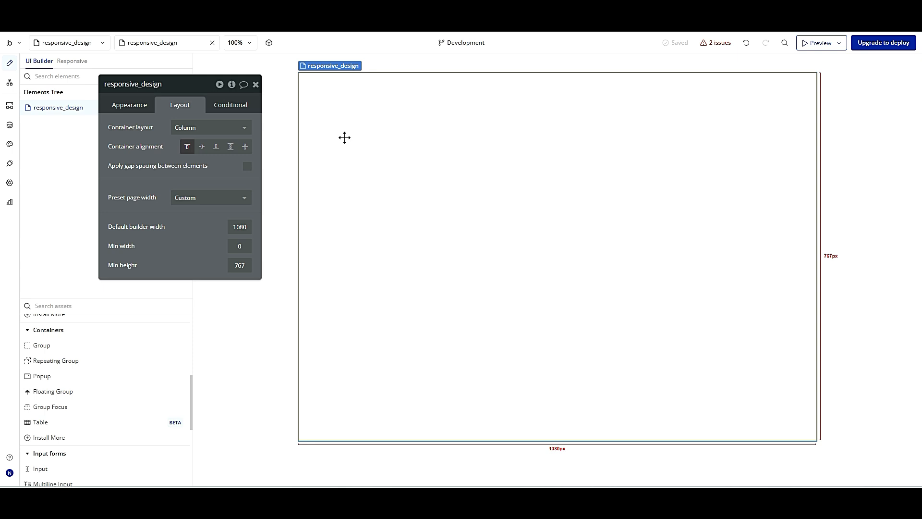
Step: Add a text element at the top of the page and a button directly beneath it
scroll(65, 352, up, 5)
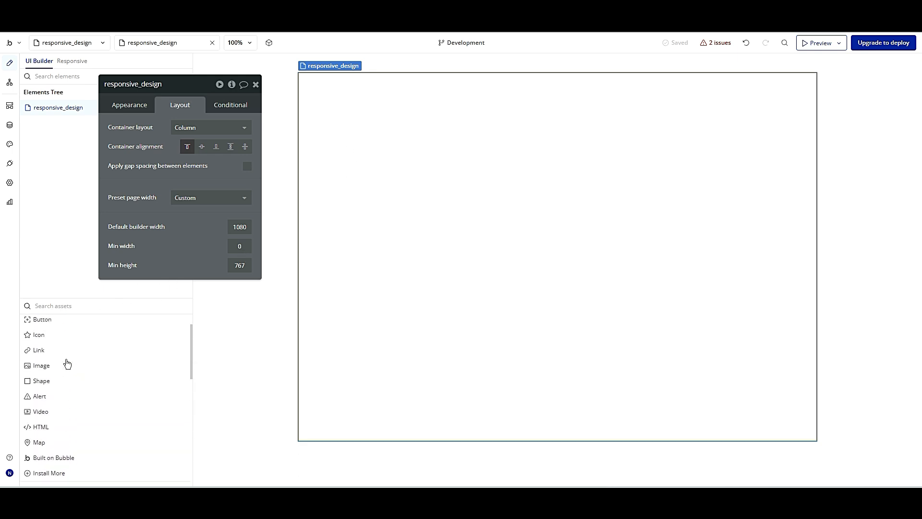
click(39, 337)
click(380, 148)
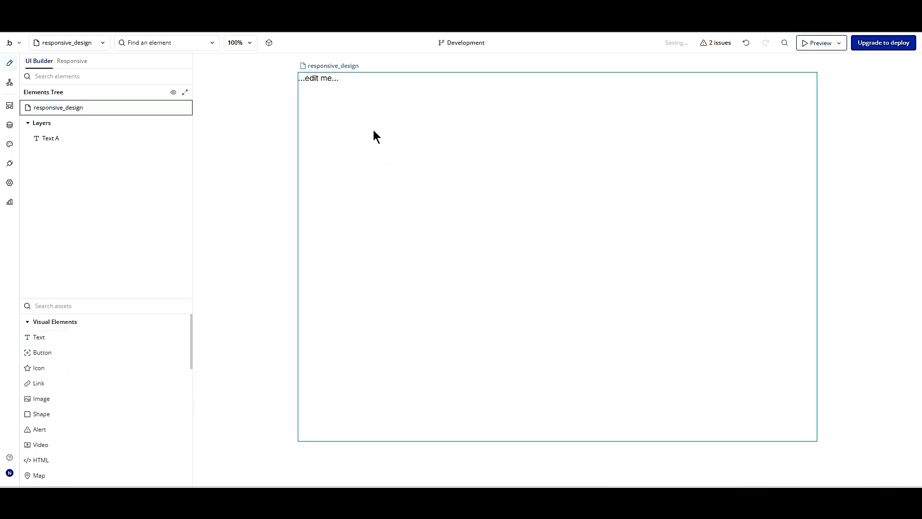
click(171, 203)
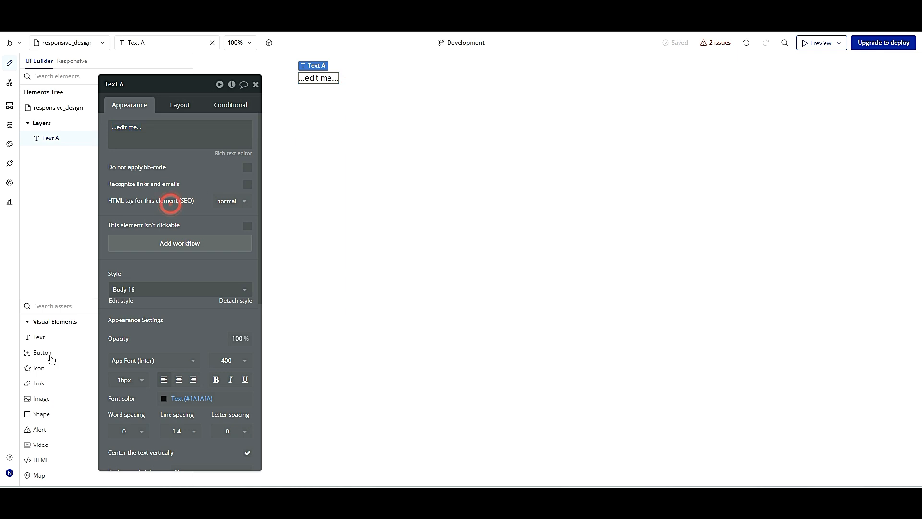
click(47, 354)
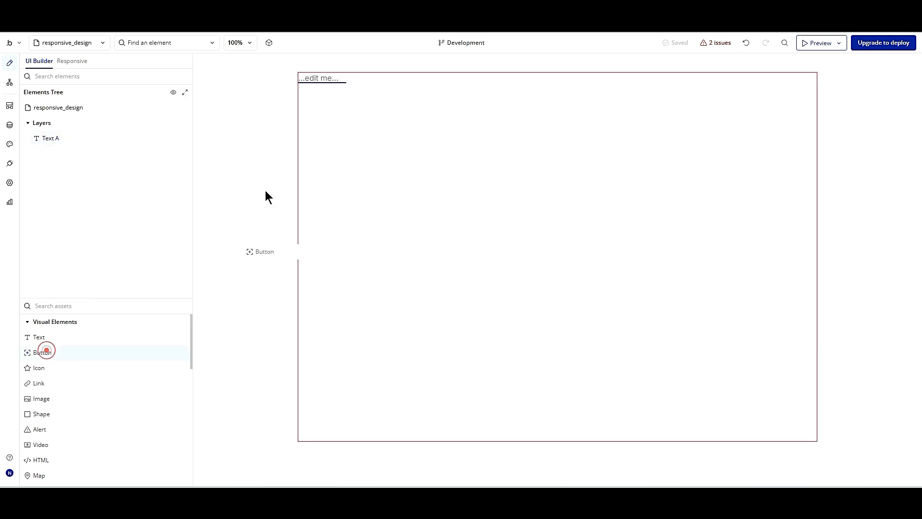
click(319, 95)
Step: Add an icon below the button and a link below the icon
click(33, 368)
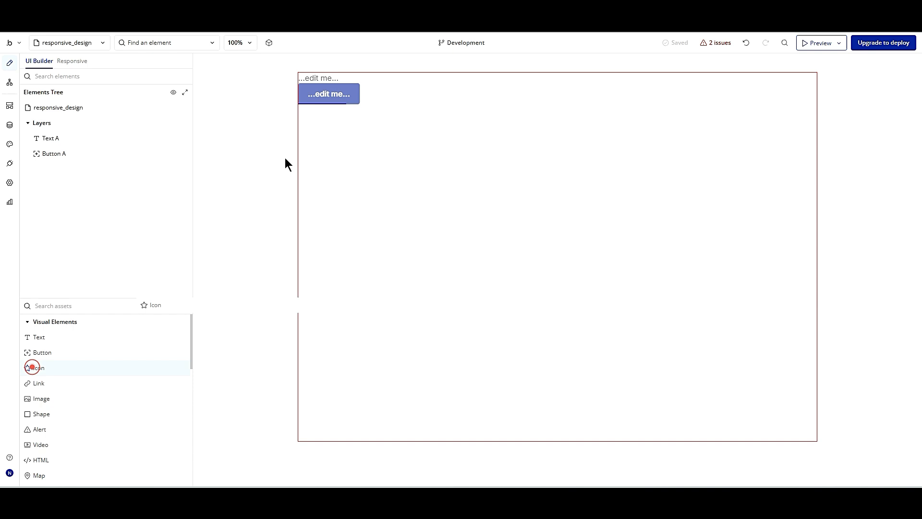
click(310, 123)
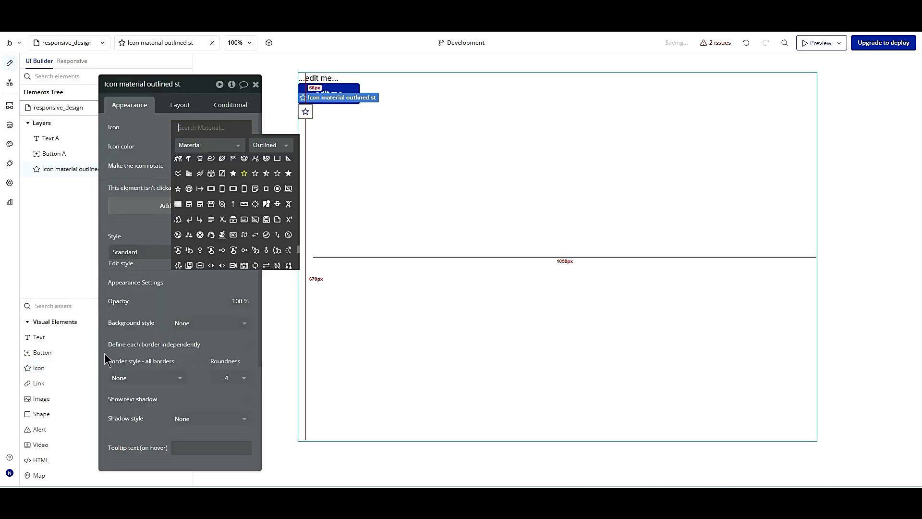
click(38, 384)
click(39, 384)
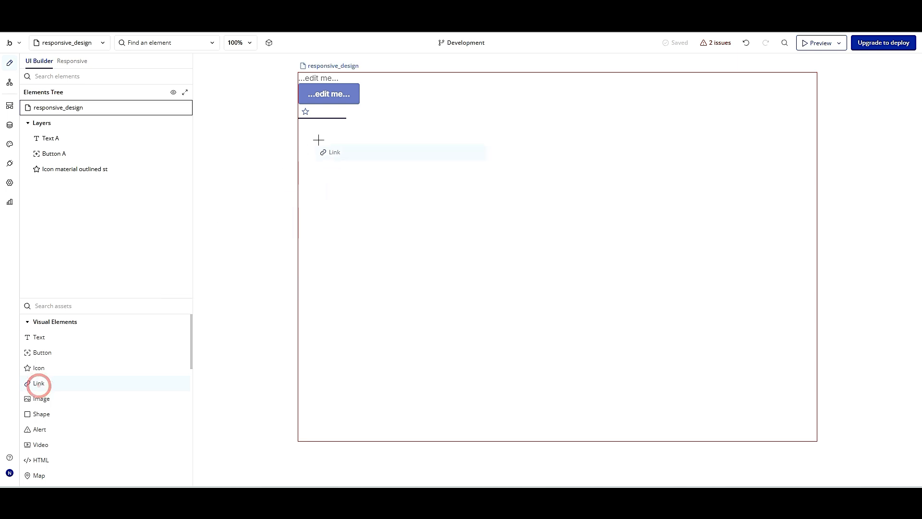
click(318, 139)
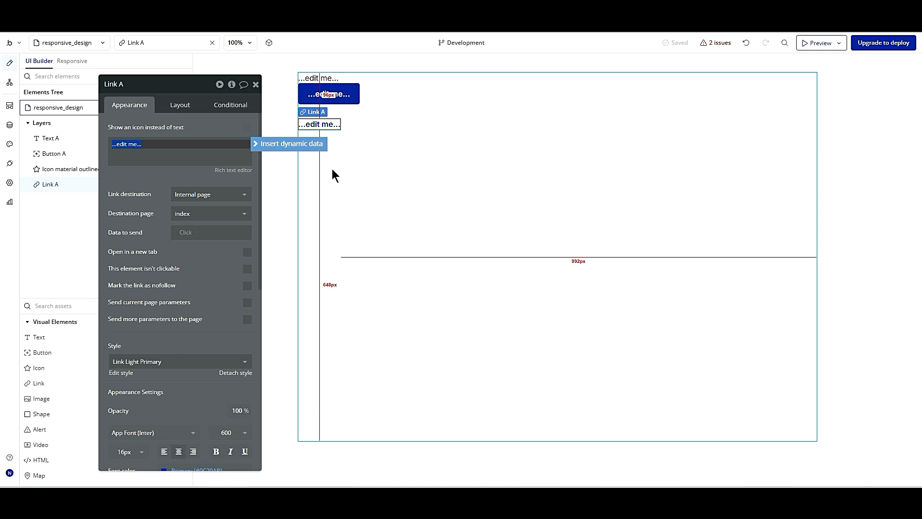
Step: Add a second text element below the link on the page
click(358, 158)
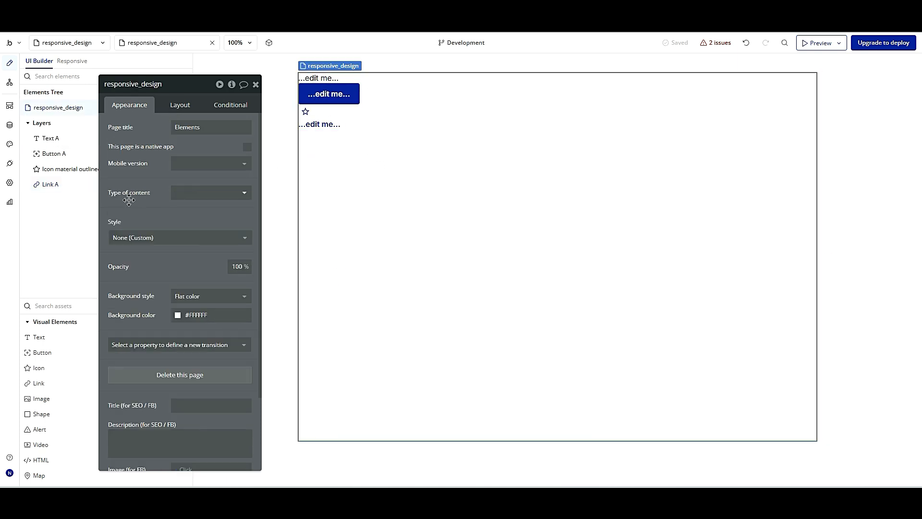
click(187, 110)
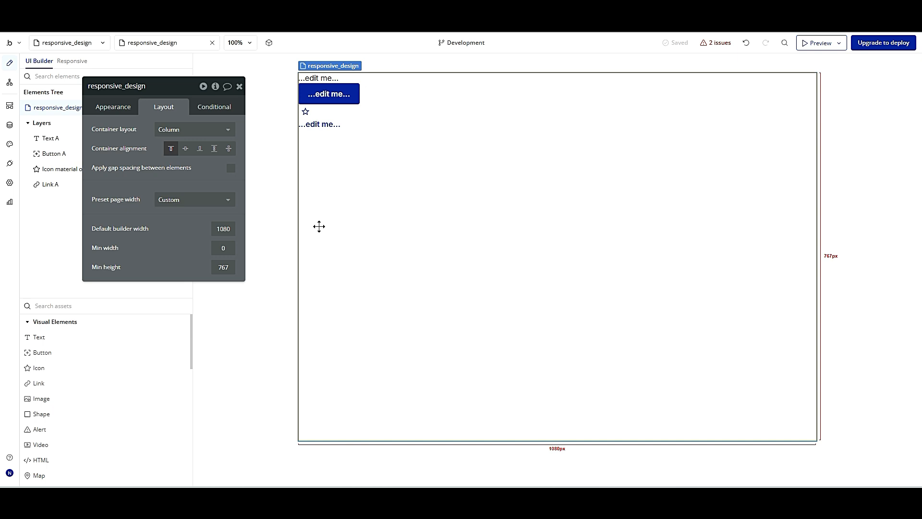
click(59, 346)
click(299, 162)
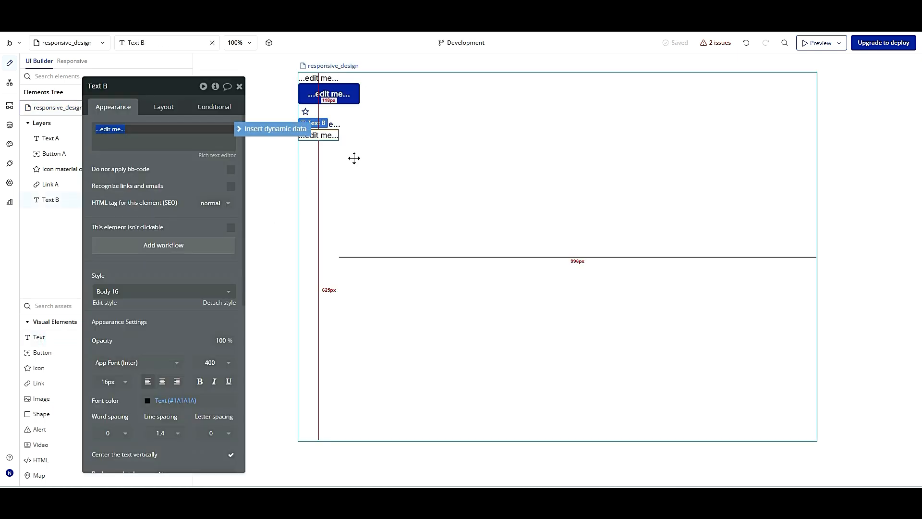
Step: Switch the page's container layout to Row and back to Column
click(354, 157)
click(363, 129)
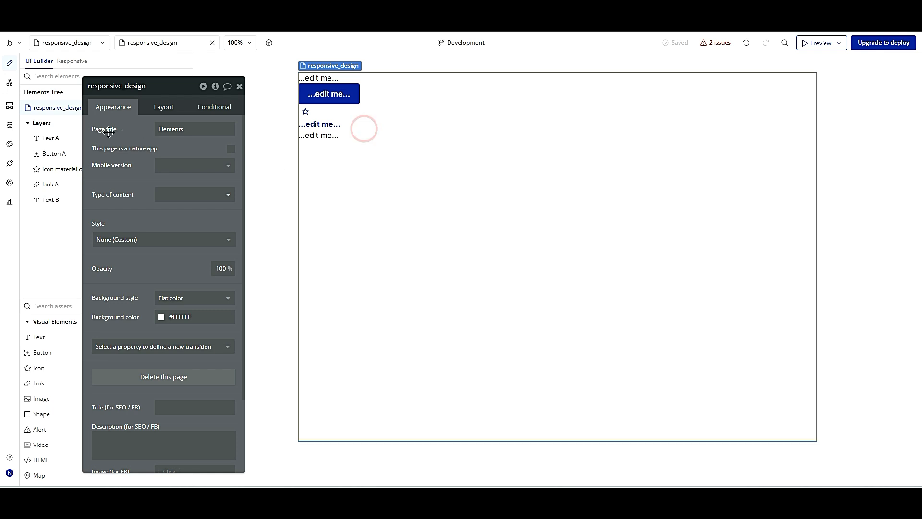
click(164, 107)
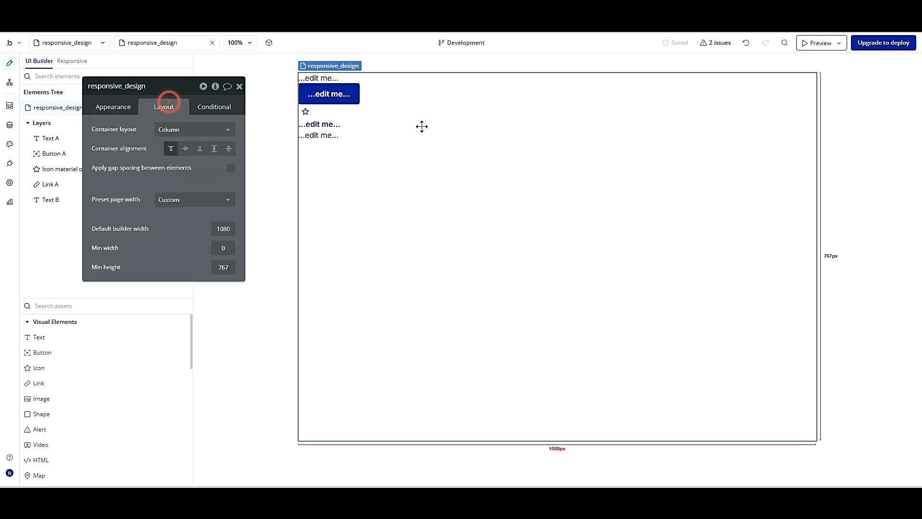
click(185, 126)
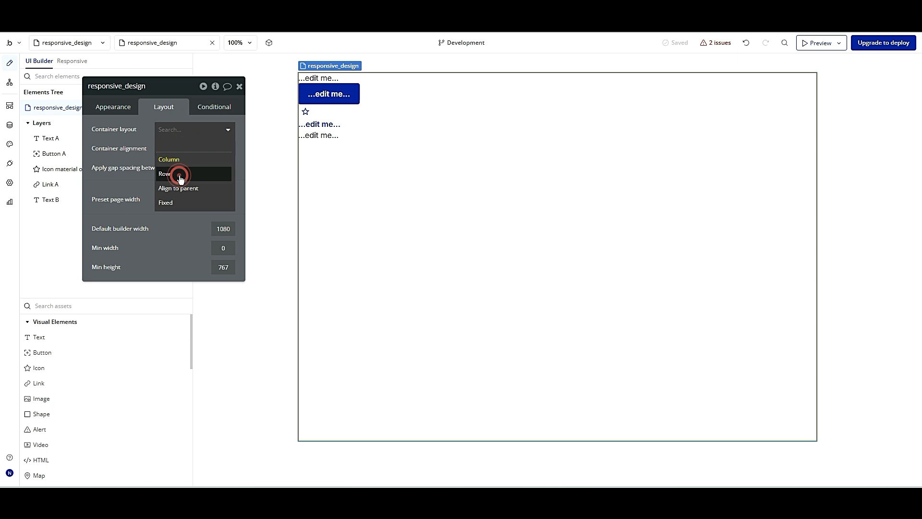
click(180, 178)
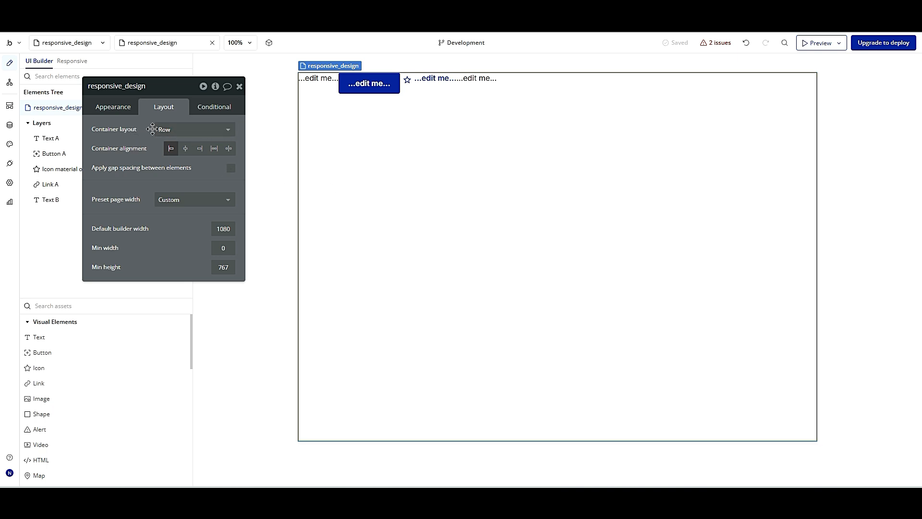
click(172, 129)
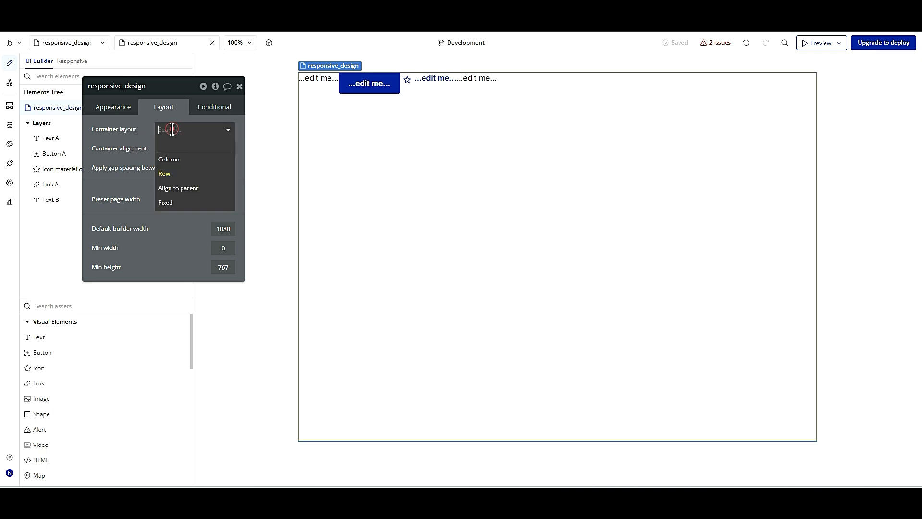
click(164, 160)
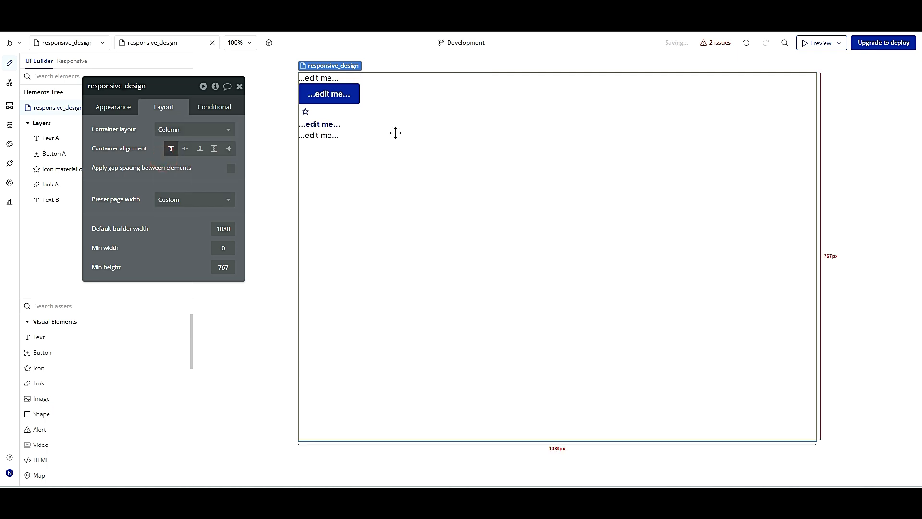
Step: Try the page's vertical container alignments in turn: centered, bottom, and spaced with gaps around every element
click(173, 171)
click(185, 148)
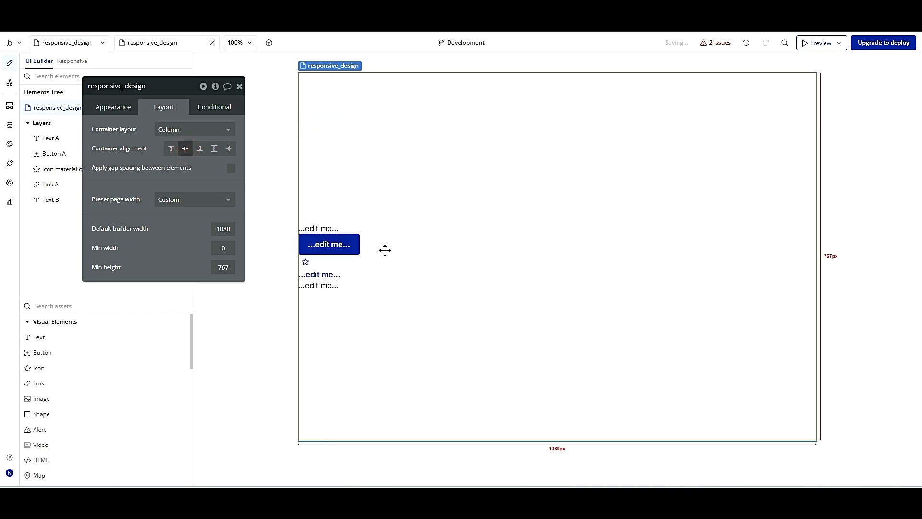
click(200, 149)
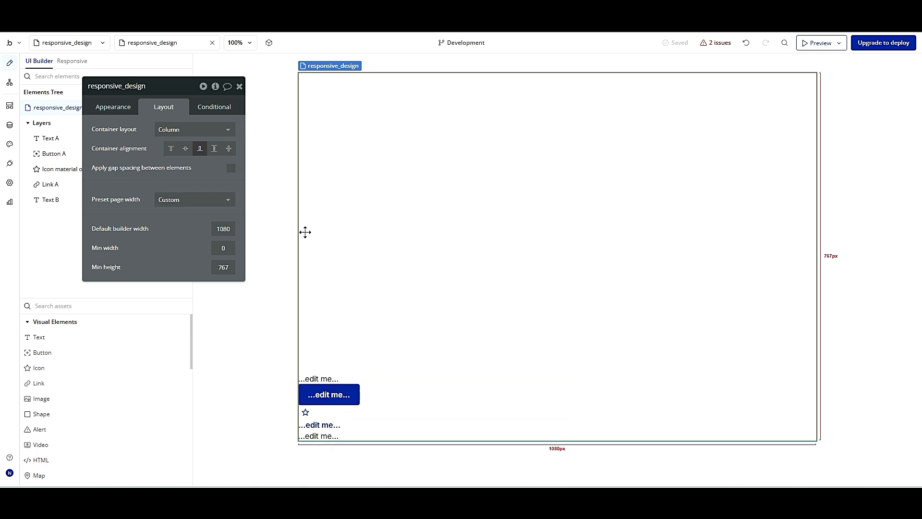
click(212, 149)
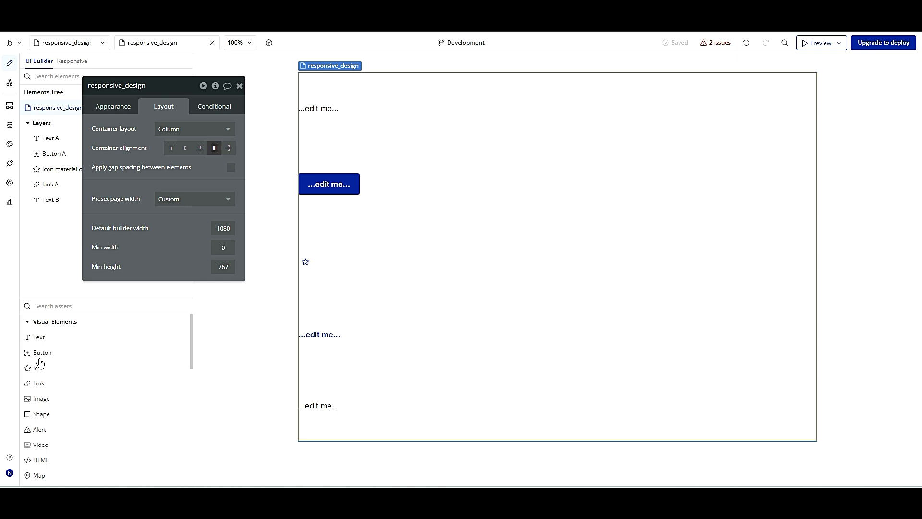
Step: Add two more buttons between the star icon and the link
click(307, 296)
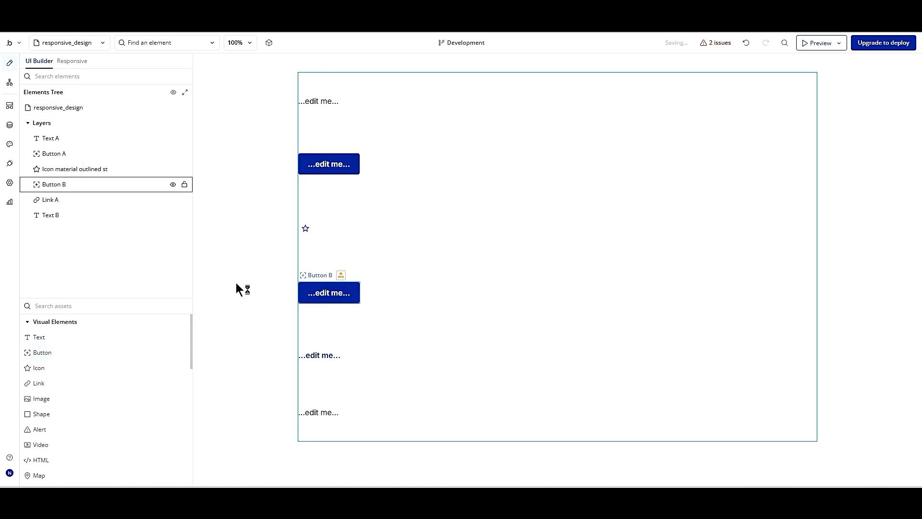
click(38, 354)
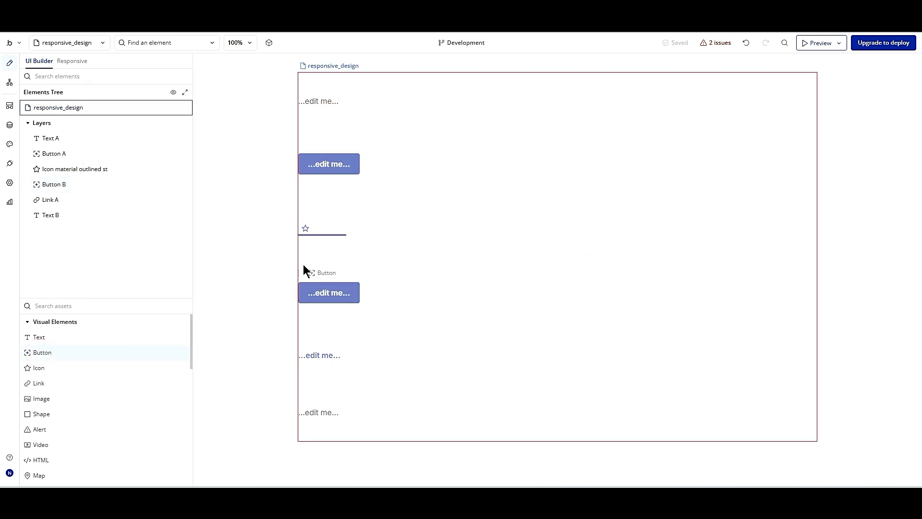
click(335, 259)
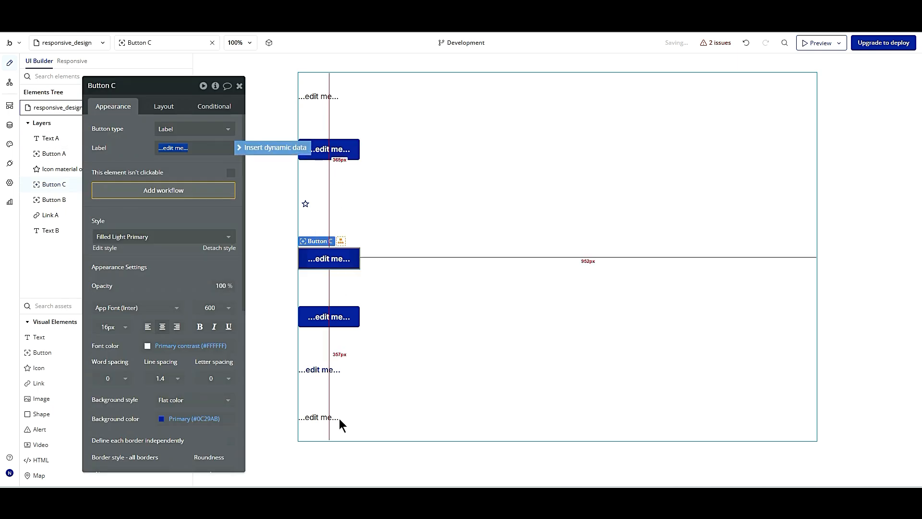
Step: Set the page's container alignment to space between, with the first and last elements at the page's top and bottom edges
click(163, 106)
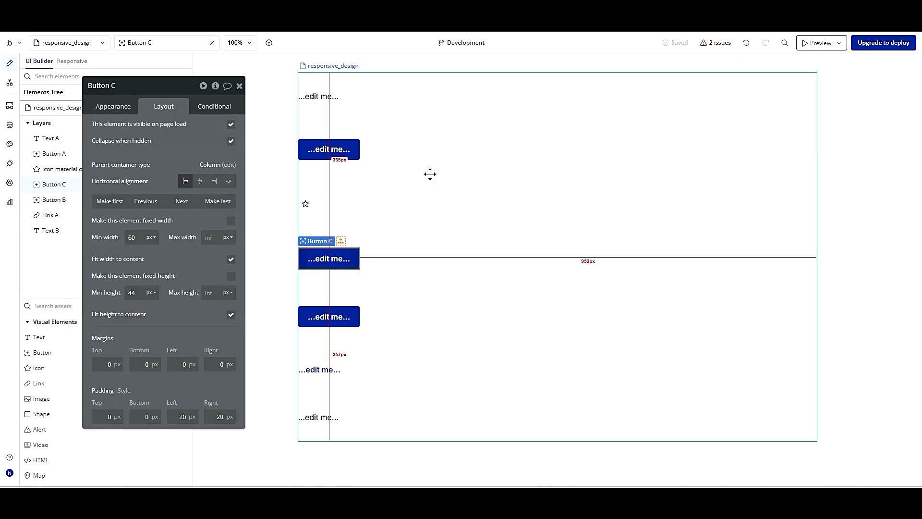
click(430, 174)
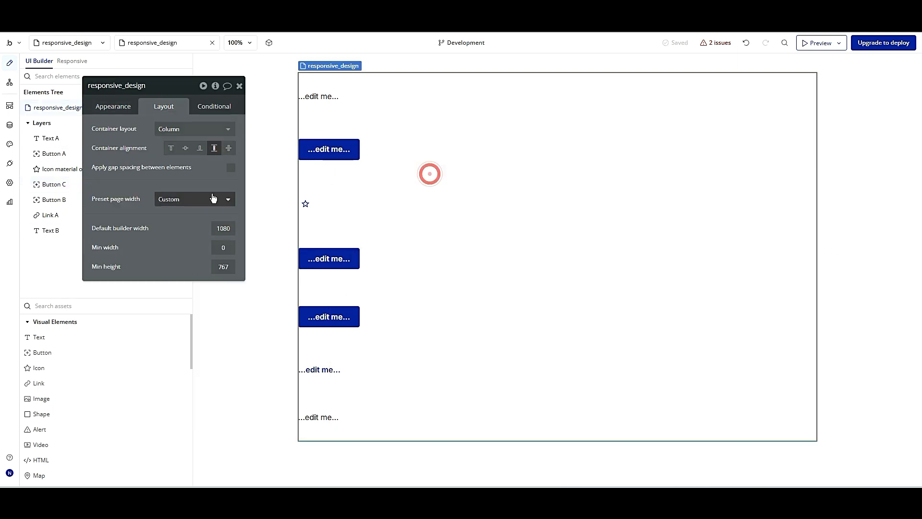
click(228, 150)
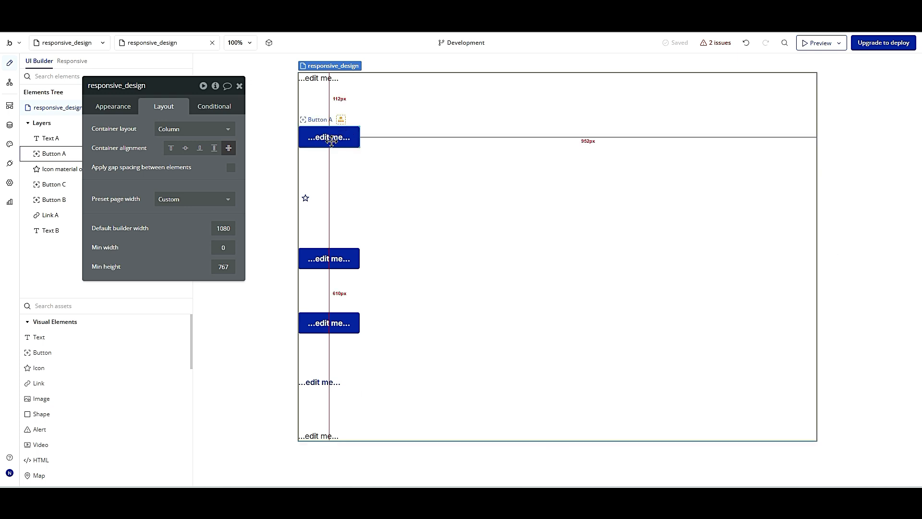
drag(129, 211, 710, 239)
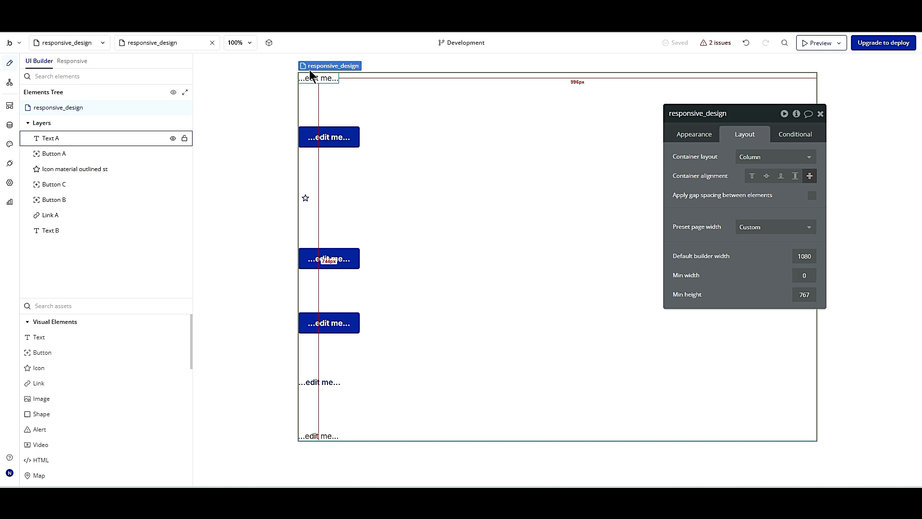
drag(681, 221, 683, 264)
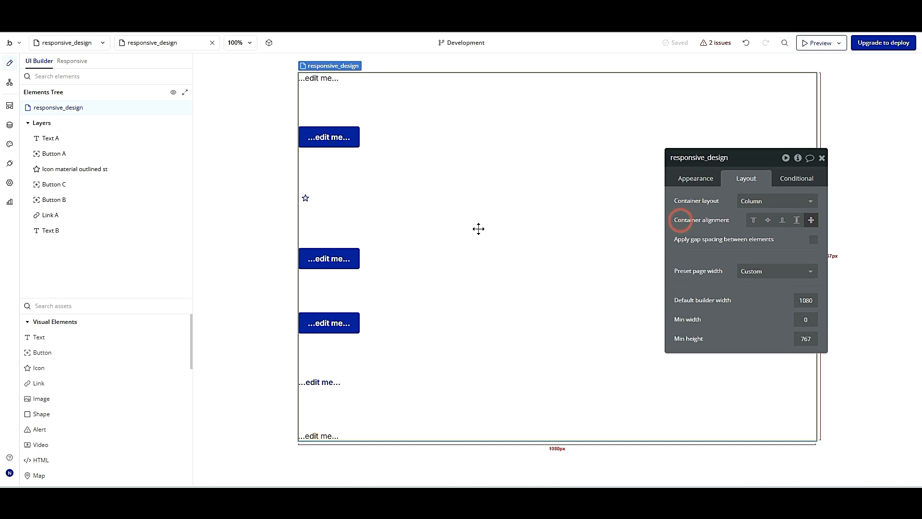
Step: Change the page's container layout to Row so the elements line up side by side
click(754, 201)
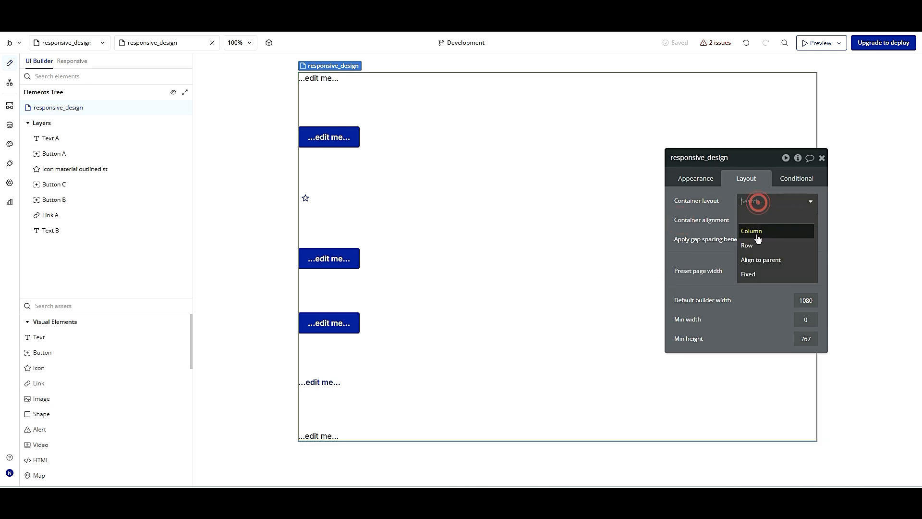
click(747, 242)
drag(702, 233, 120, 233)
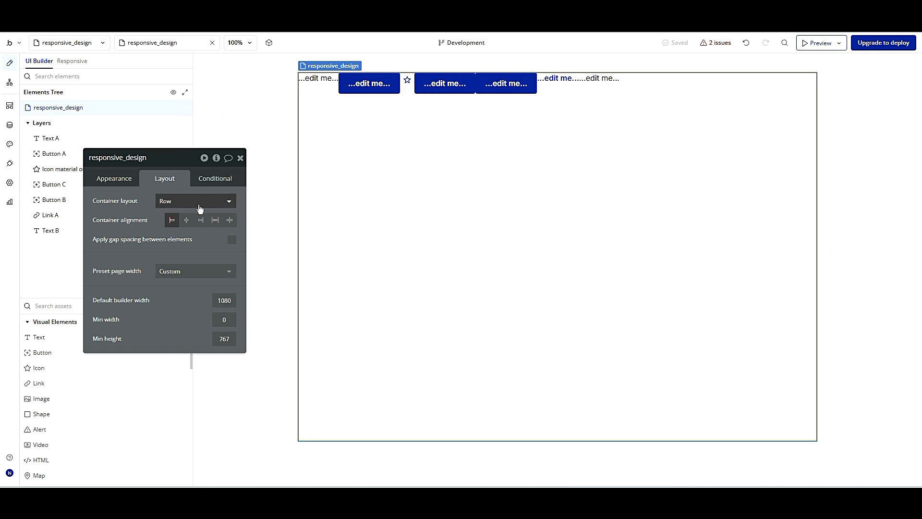
Step: Try the page's horizontal container alignments in turn: centered, right, and spaced with gaps around every element
click(185, 220)
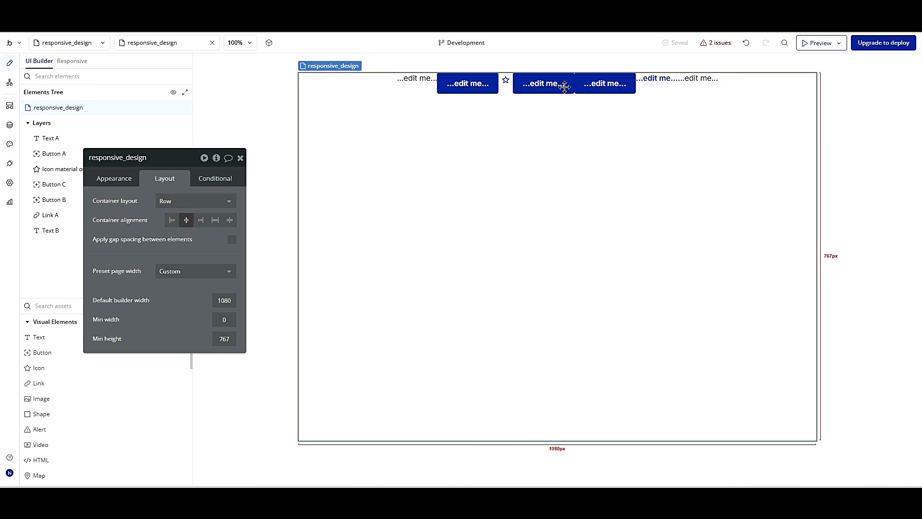
click(201, 221)
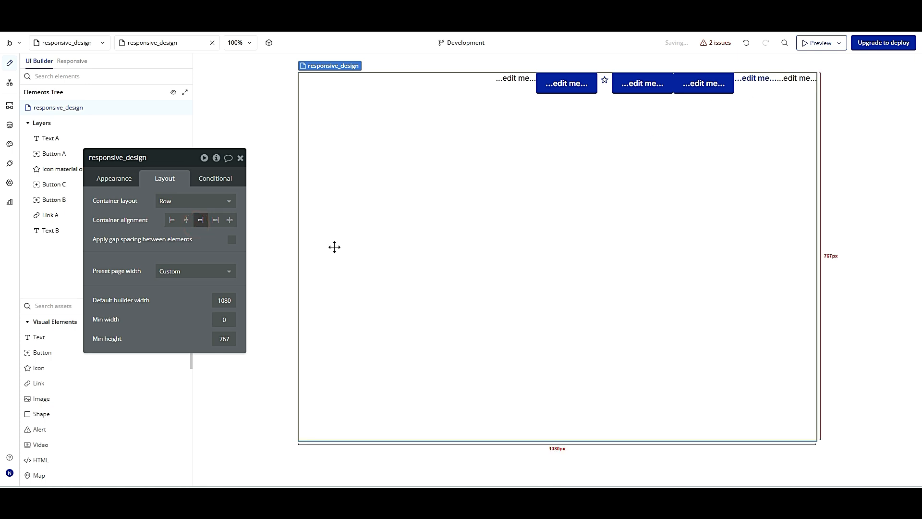
click(212, 225)
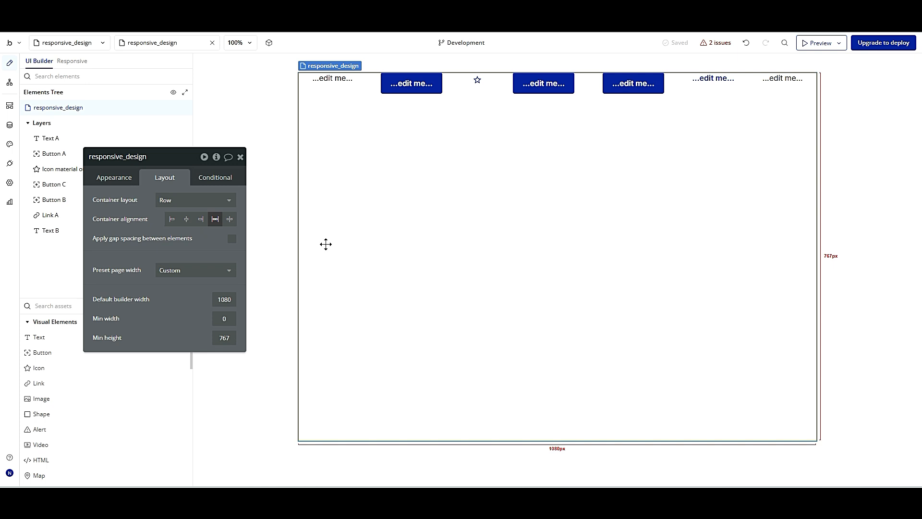
Step: Set the Row page's container alignment to space between, with the first and last elements at the page's left and right edges
click(229, 220)
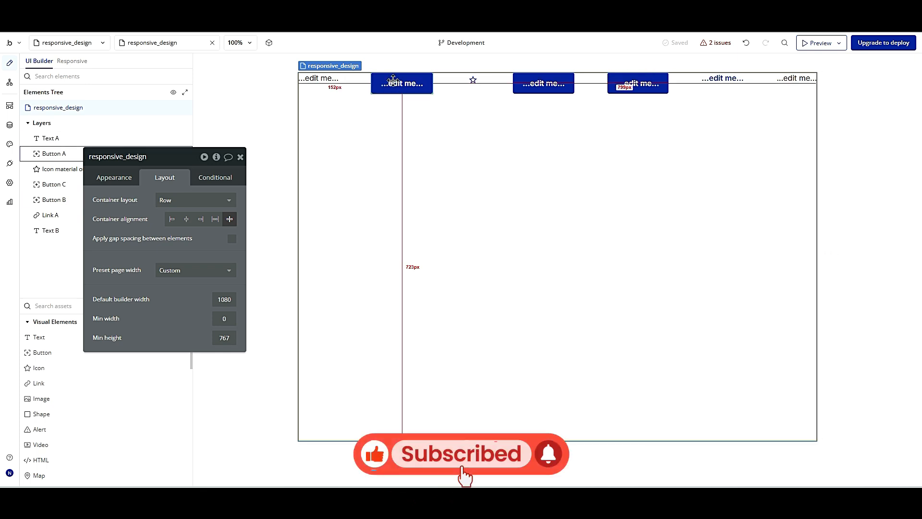
drag(96, 262, 101, 262)
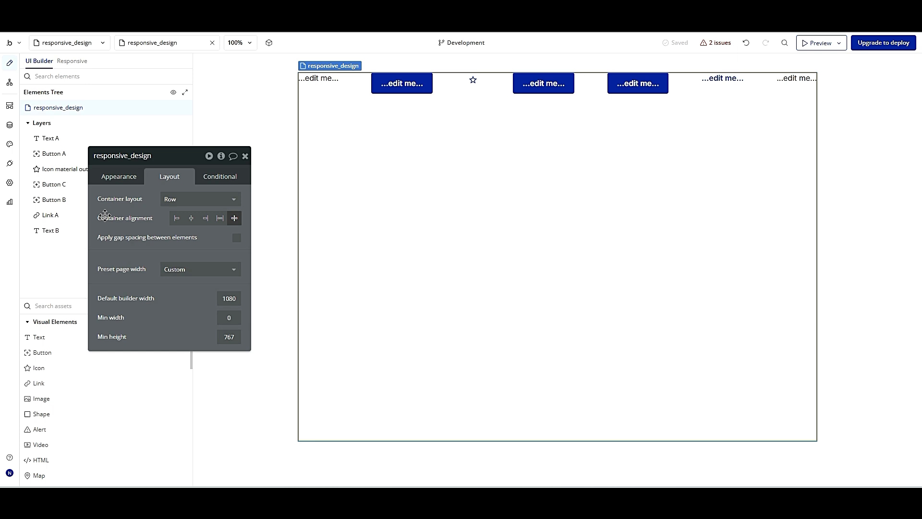
click(563, 144)
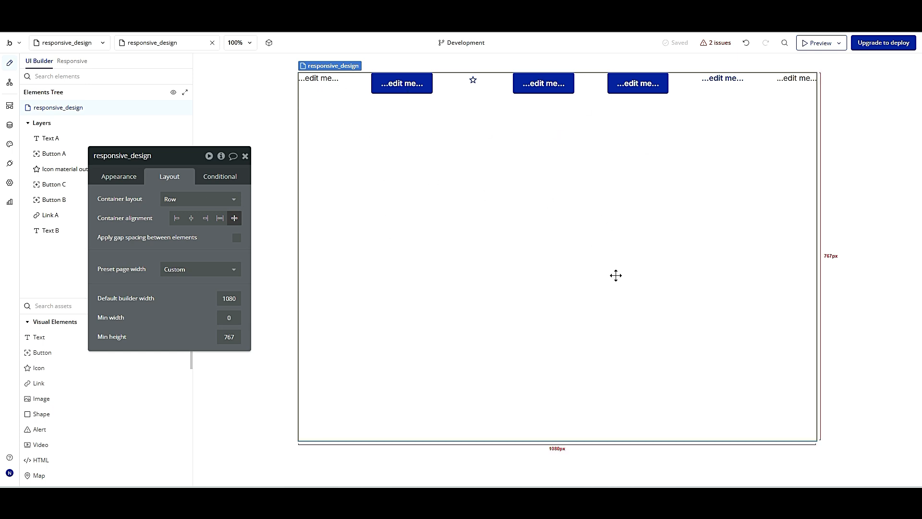
drag(153, 248, 163, 185)
click(319, 148)
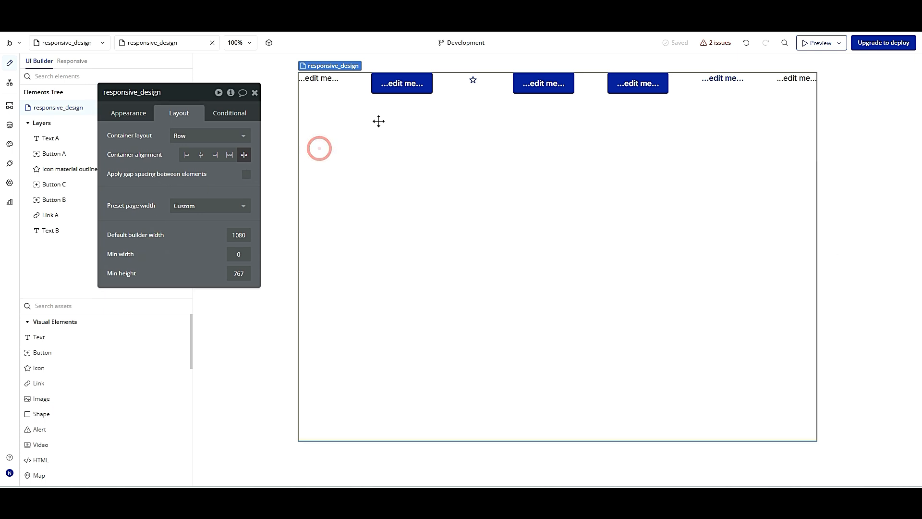
Step: Set the vertical alignment of Text A and Button A to centered within the row
click(329, 79)
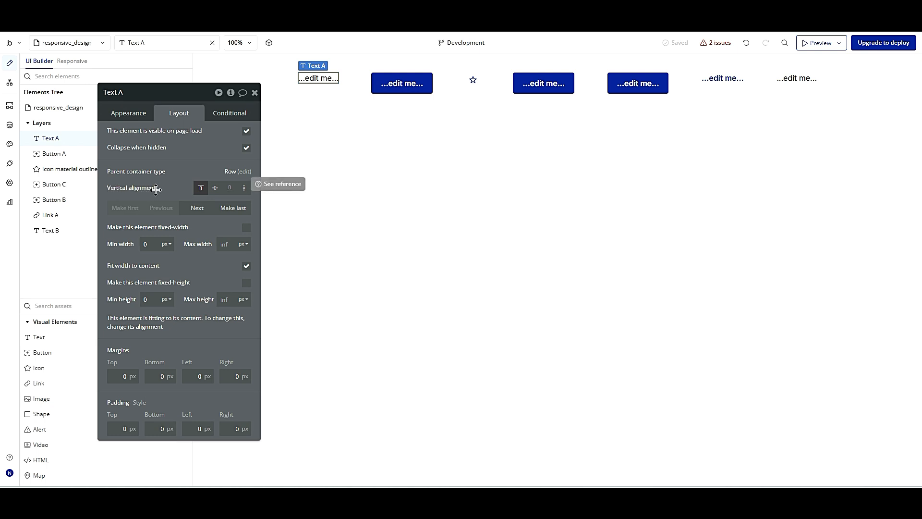
click(215, 189)
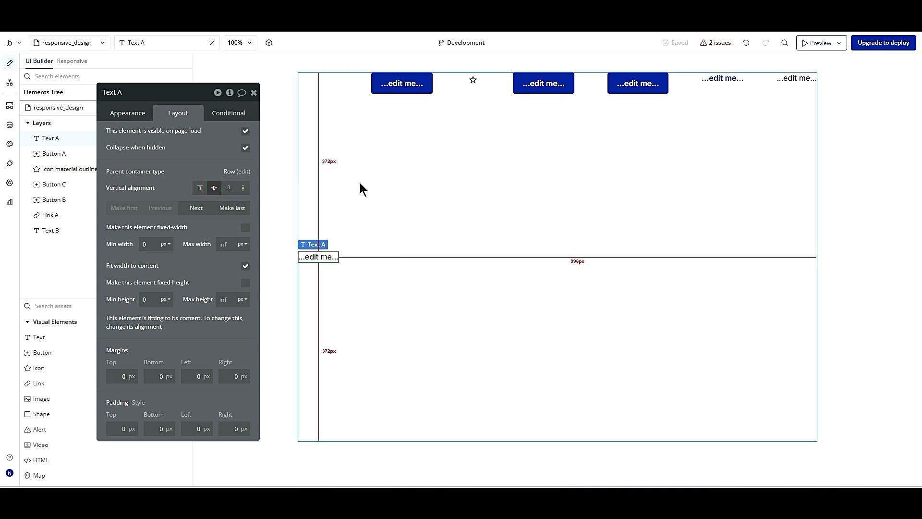
click(383, 87)
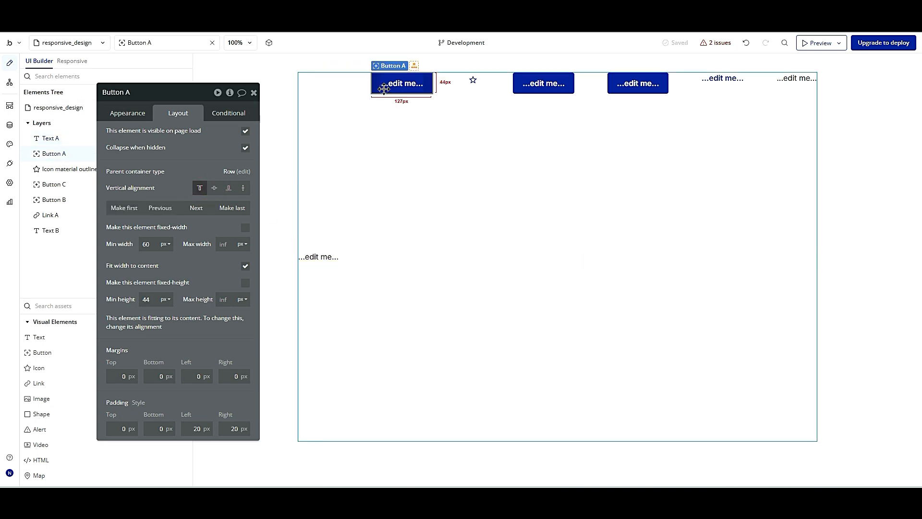
click(213, 188)
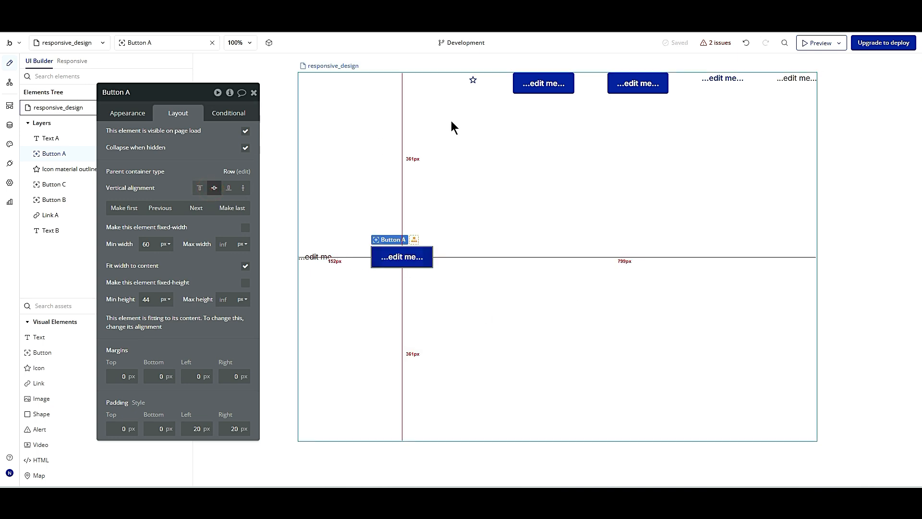
Step: Select the remaining five elements, from the star icon to Text B, and center them vertically in the row
click(458, 89)
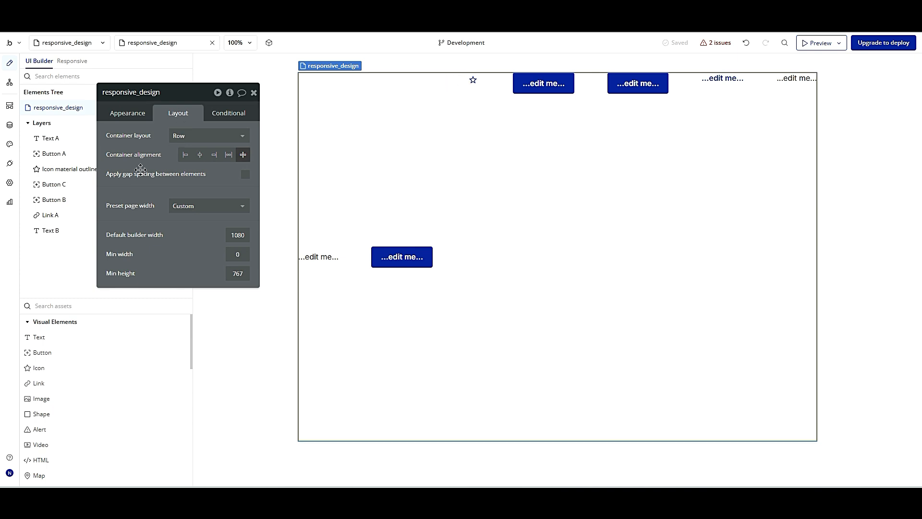
click(39, 139)
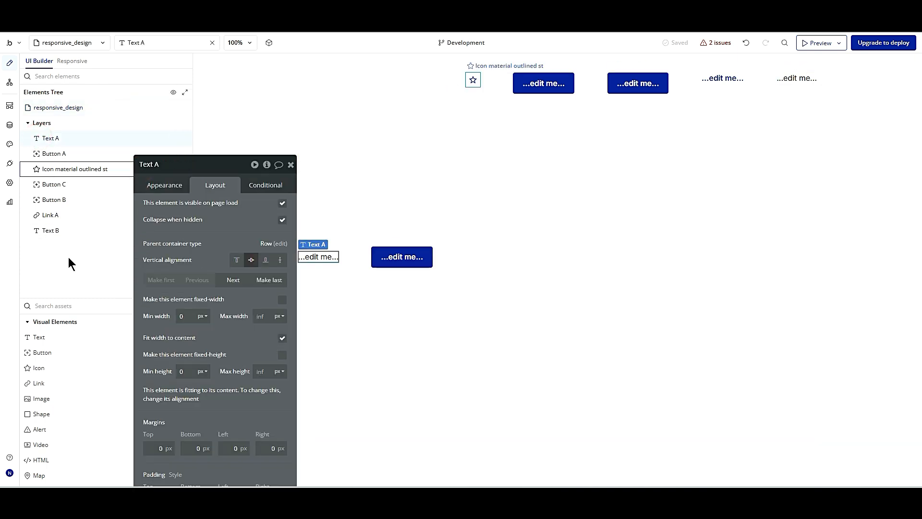
click(403, 133)
mouse_move(436, 87)
mouse_down()
mouse_move(834, 115)
mouse_move(446, 45)
mouse_move(414, 59)
mouse_move(438, 72)
mouse_up()
click(778, 143)
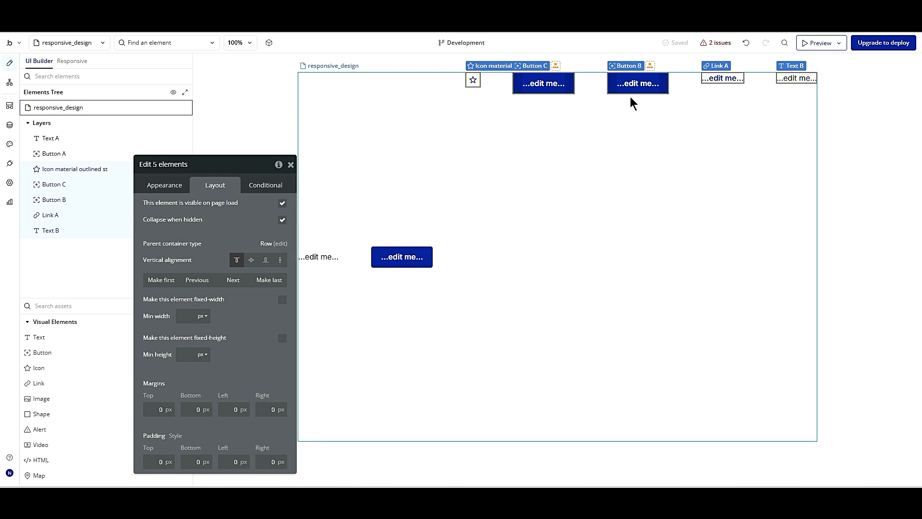
click(252, 262)
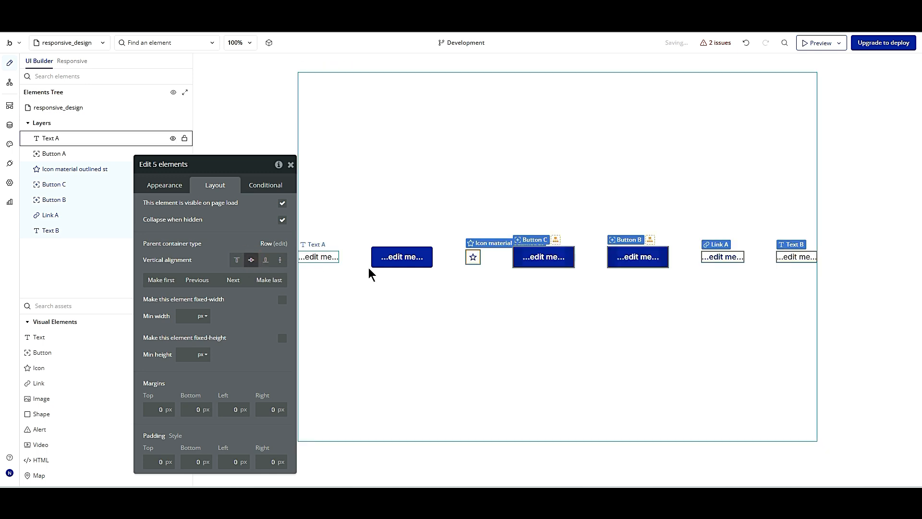
Step: Change the page's container layout from Row to Column
drag(186, 196, 161, 135)
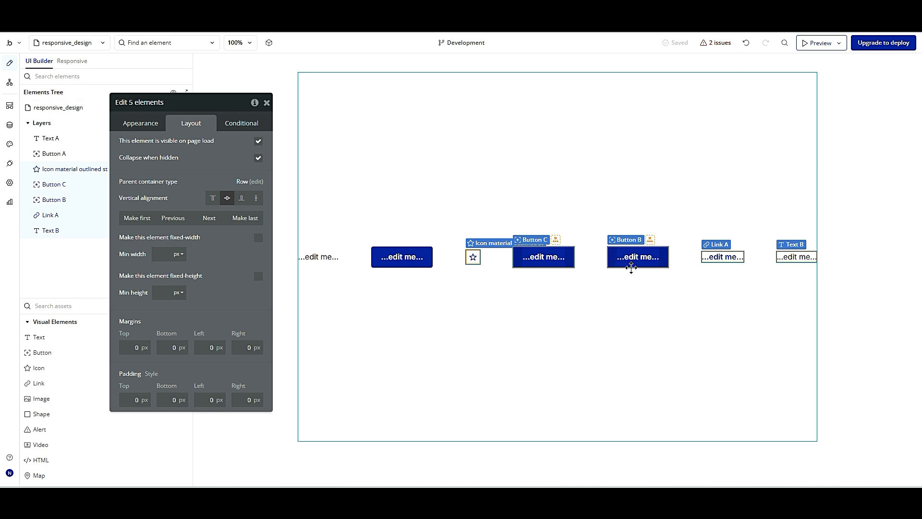
click(628, 315)
click(399, 196)
click(195, 149)
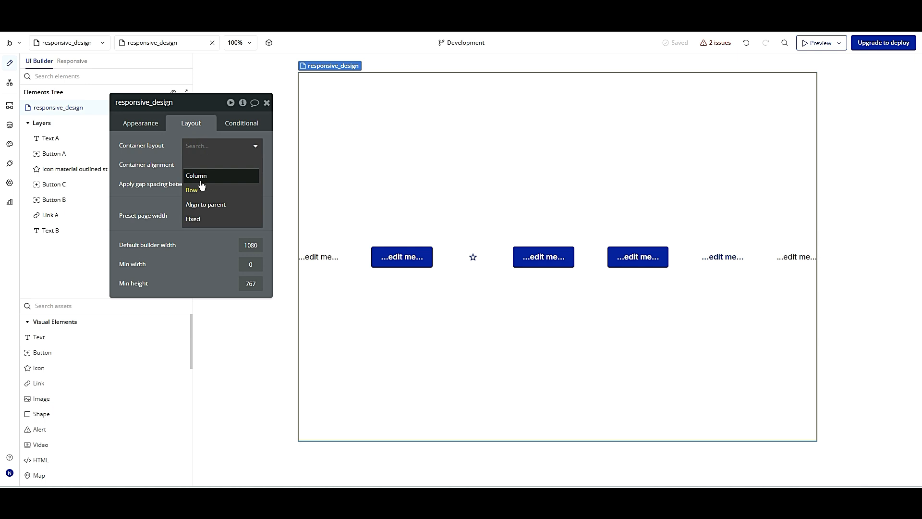
click(200, 181)
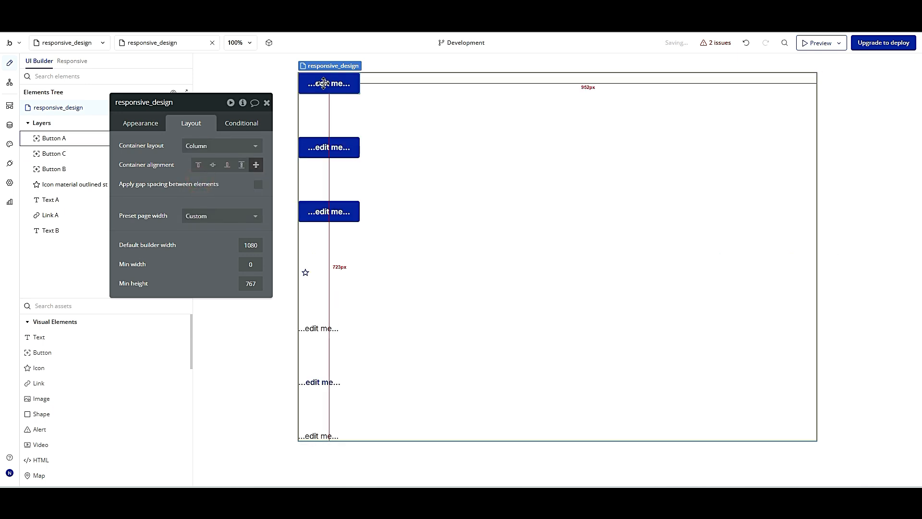
Step: Select all seven elements and try their centered and right horizontal alignments, ending on stretch across the page's full width
click(367, 274)
drag(375, 458, 275, 56)
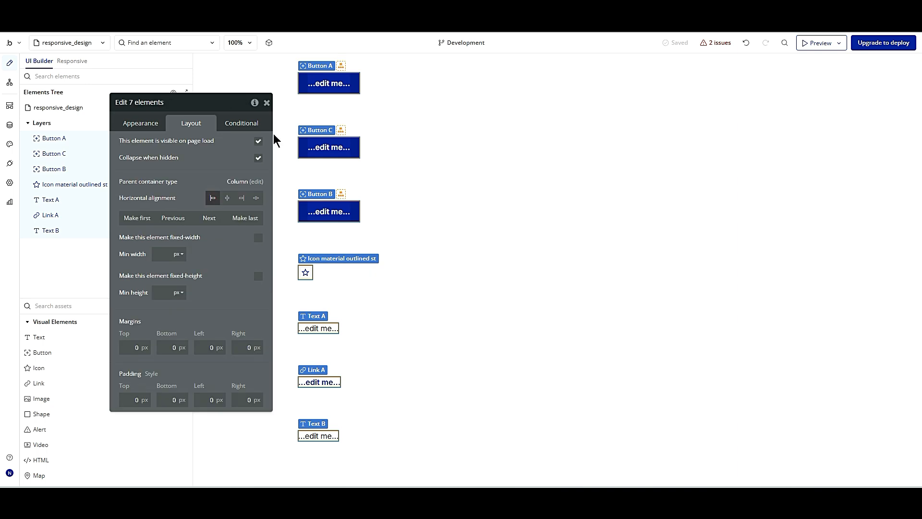
click(229, 198)
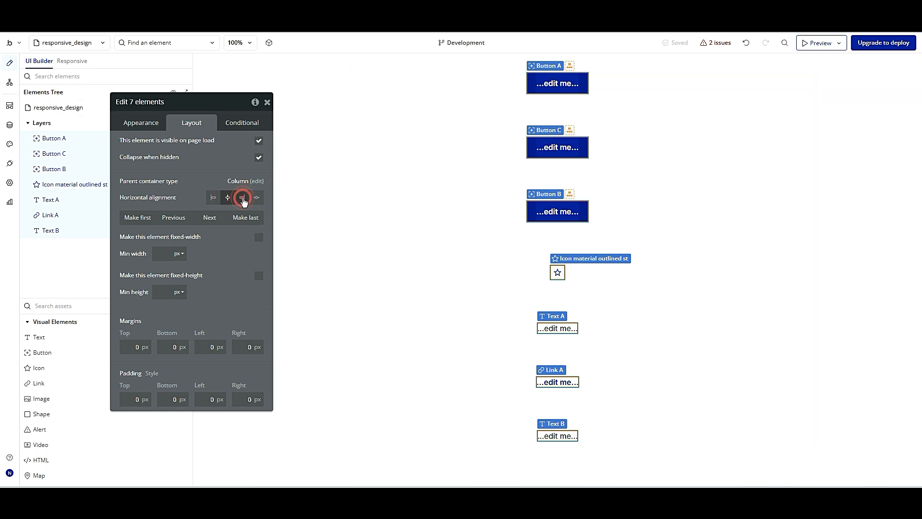
click(242, 198)
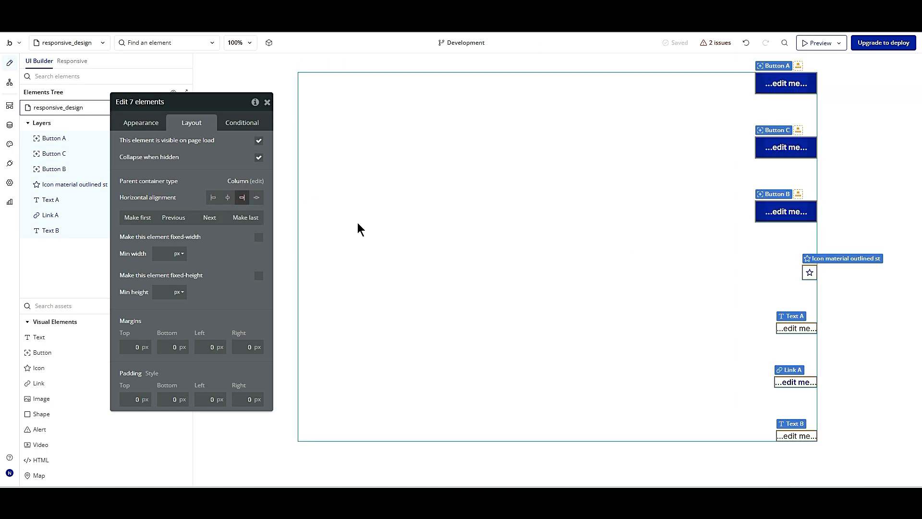
click(257, 199)
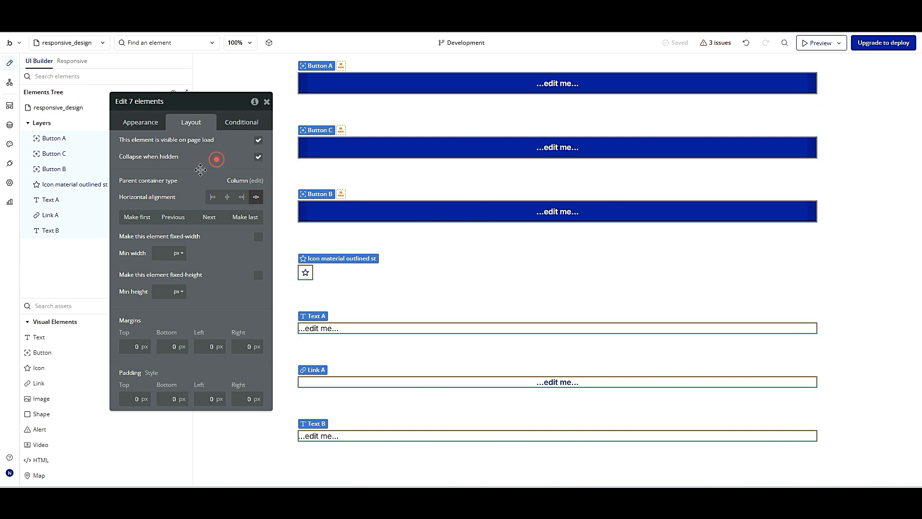
click(145, 128)
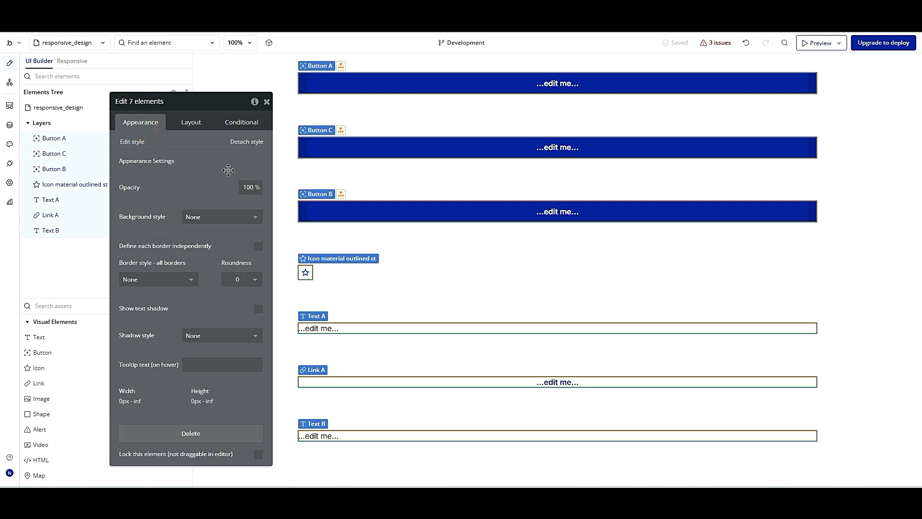
click(189, 127)
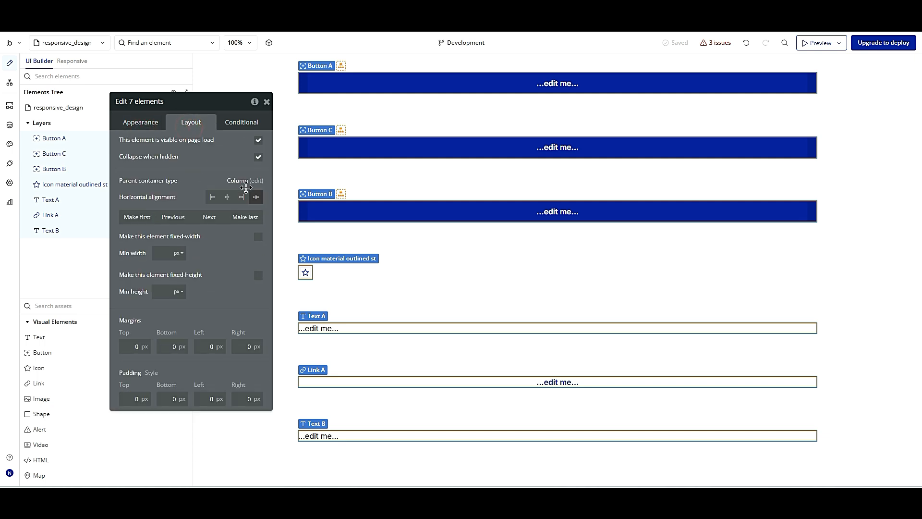
Step: Switch the page's container layout back to Row
click(415, 247)
click(239, 148)
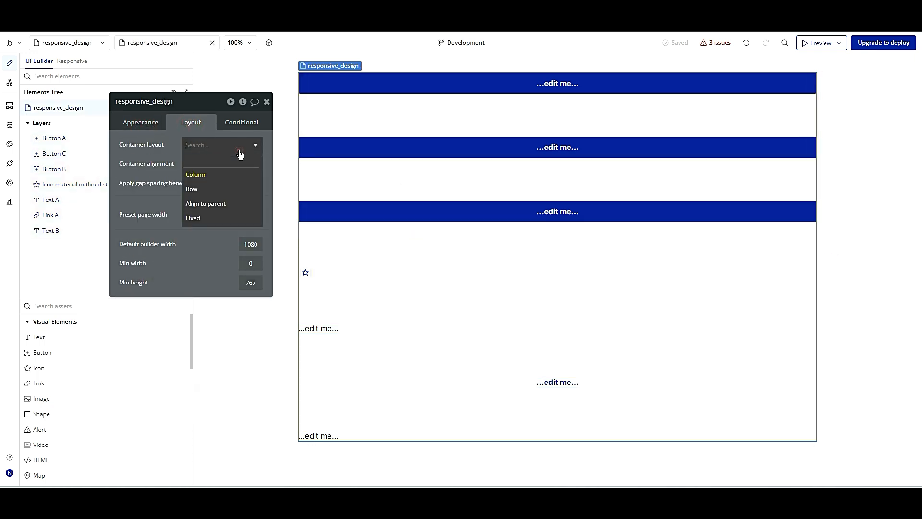
click(215, 195)
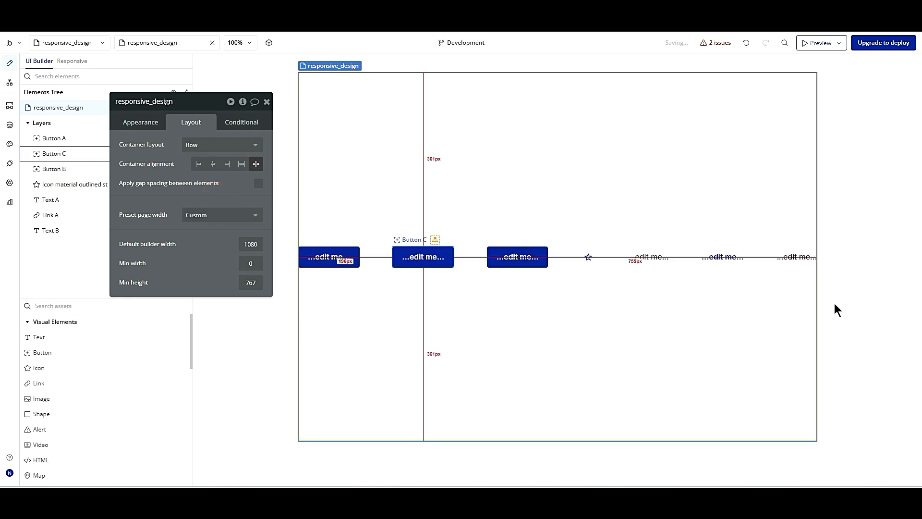
Step: Select every element except Button A and set their vertical alignment to stretch over the page's full height
drag(859, 301, 304, 211)
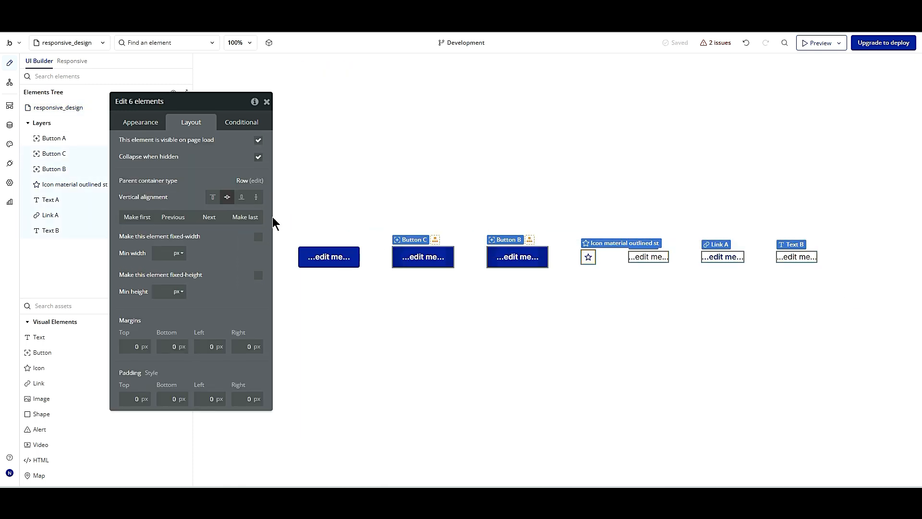
click(255, 200)
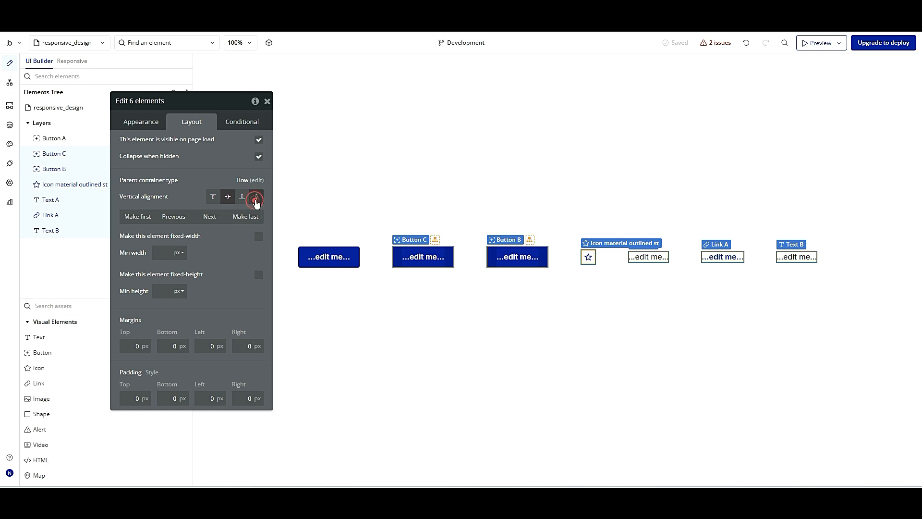
click(257, 200)
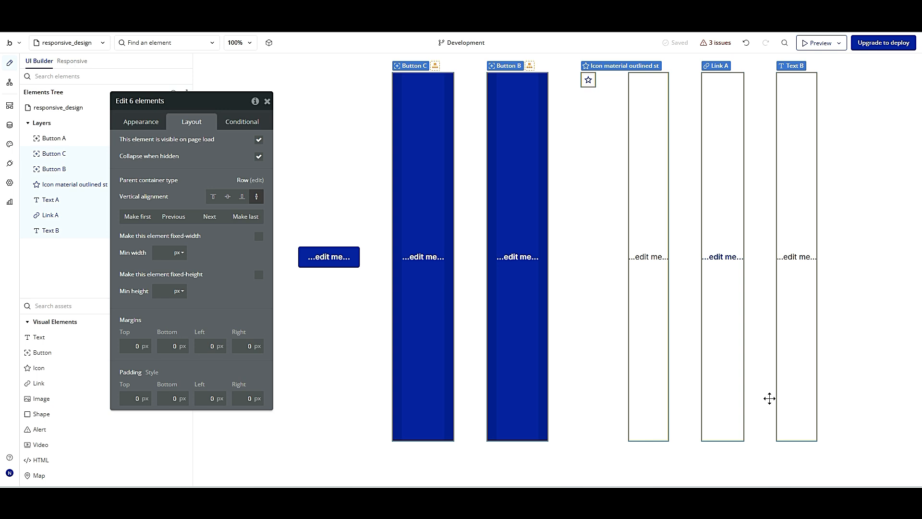
click(328, 221)
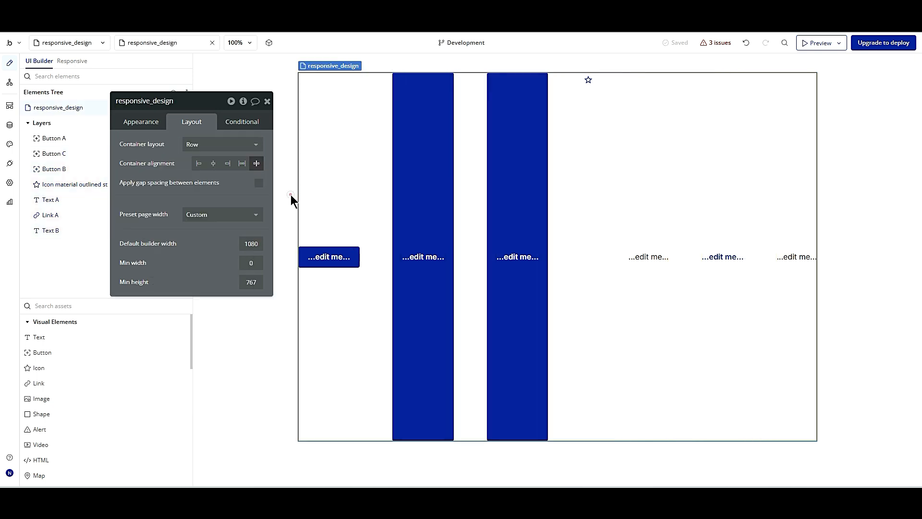
drag(287, 178, 854, 371)
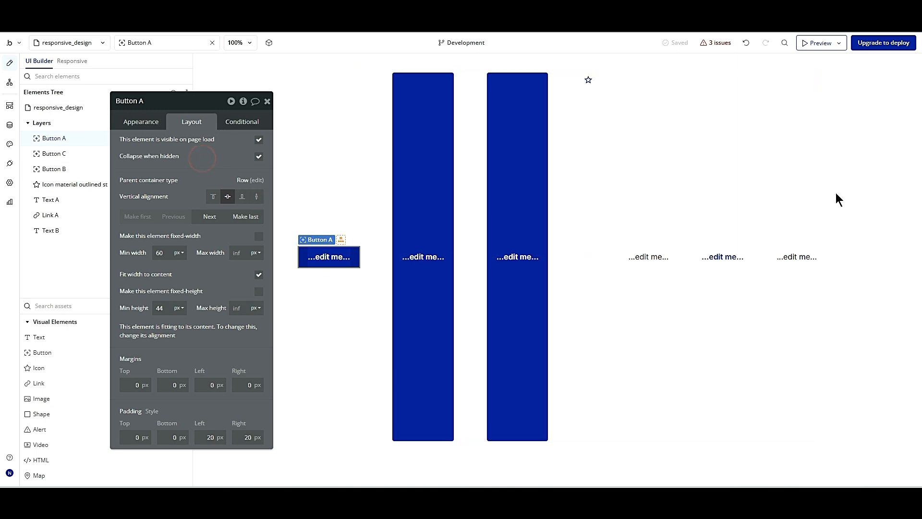
Step: Switch to the responsive view, widen the page preview to about 1178 px, and select the page to show its layout settings
click(801, 205)
drag(192, 101, 91, 142)
click(71, 61)
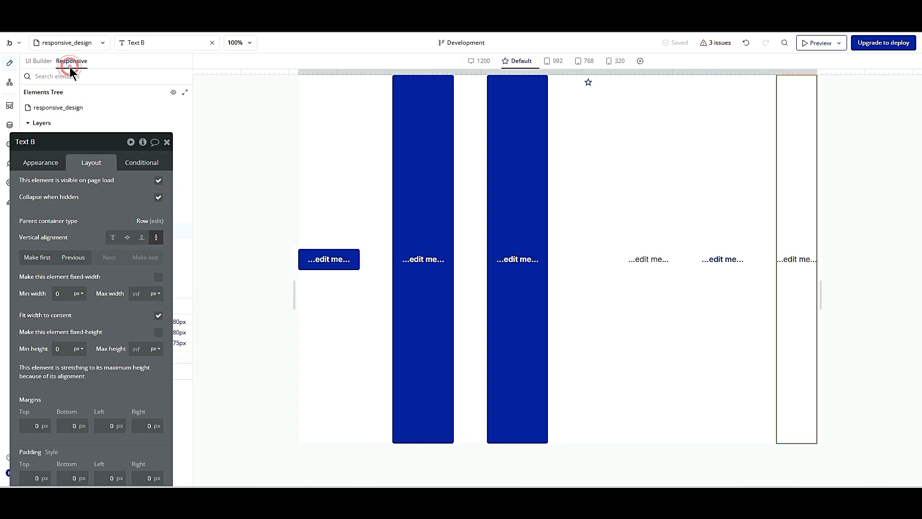
drag(821, 293, 841, 304)
drag(122, 219, 267, 256)
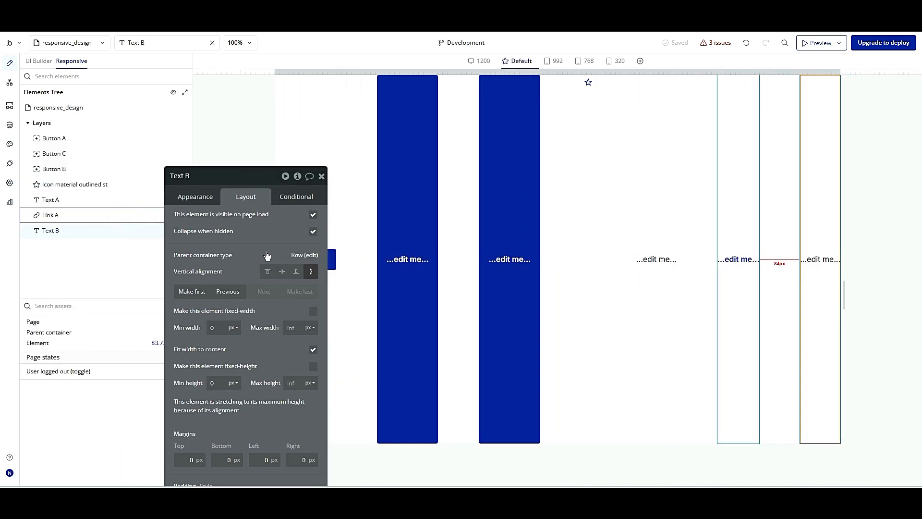
click(359, 268)
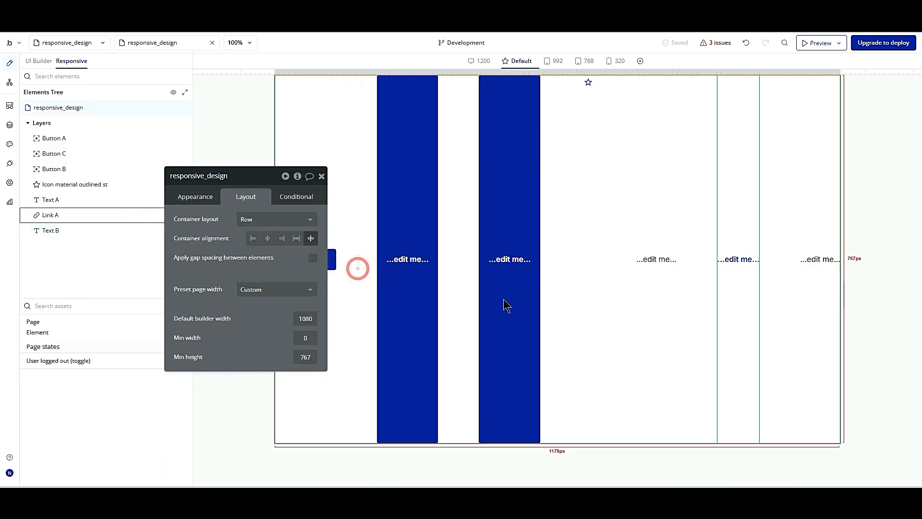
click(894, 244)
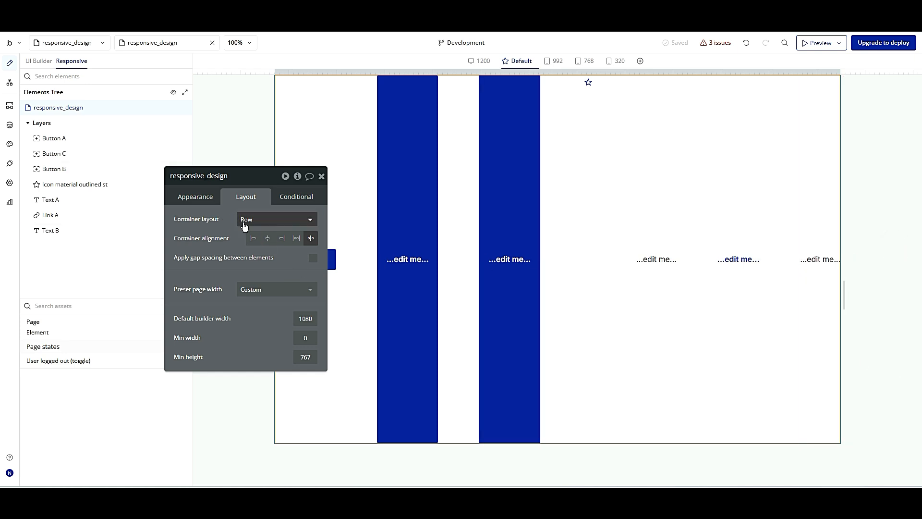
Step: Apply gap spacing between the page's elements and set the column gap to 10 px
click(312, 259)
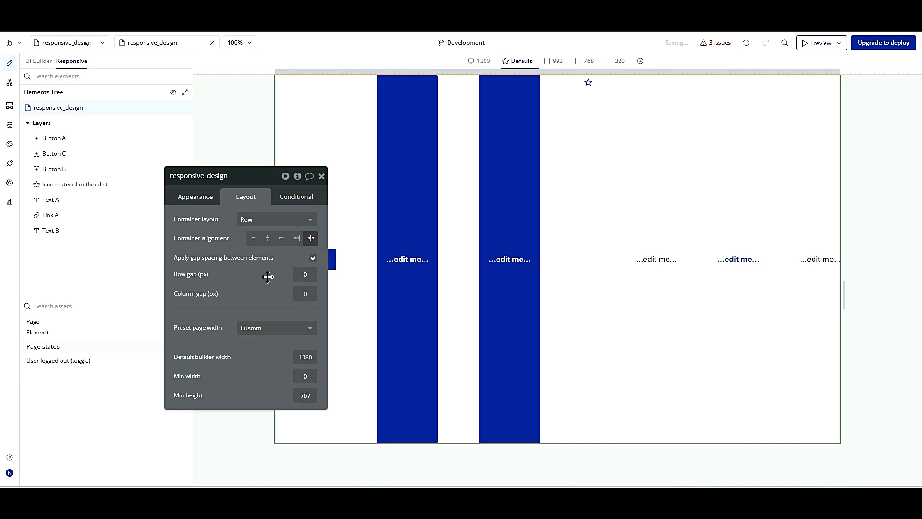
drag(268, 277, 211, 230)
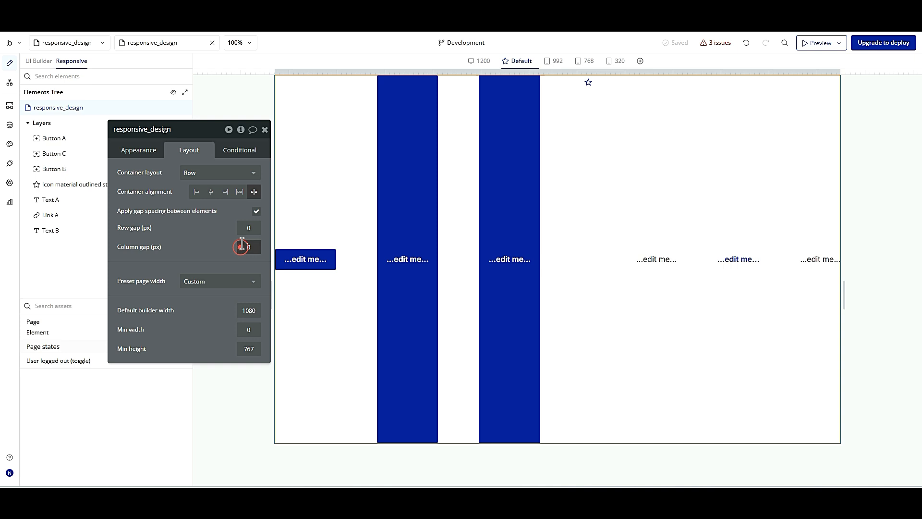
click(248, 226)
click(246, 248)
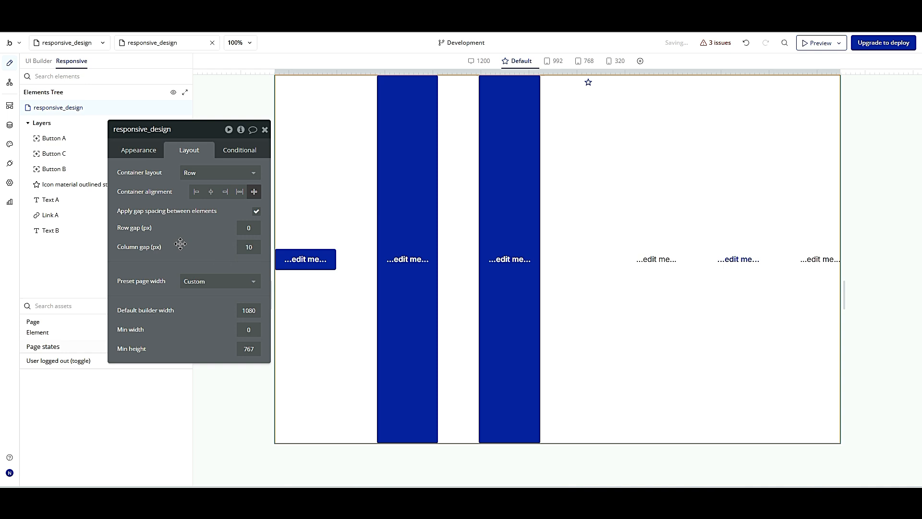
drag(223, 250, 127, 237)
Step: Narrow the page preview to about 156 px and set the page's row gap to 10 px
drag(845, 289, 626, 322)
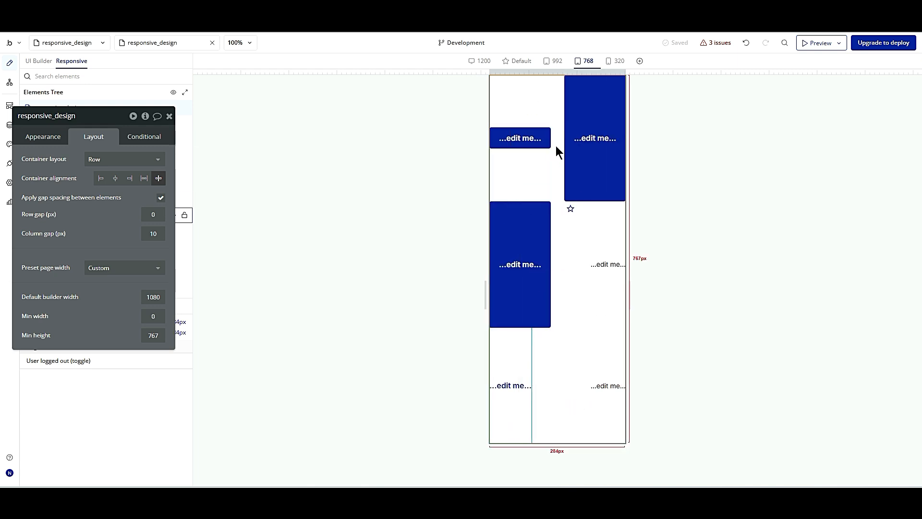
drag(629, 295, 598, 302)
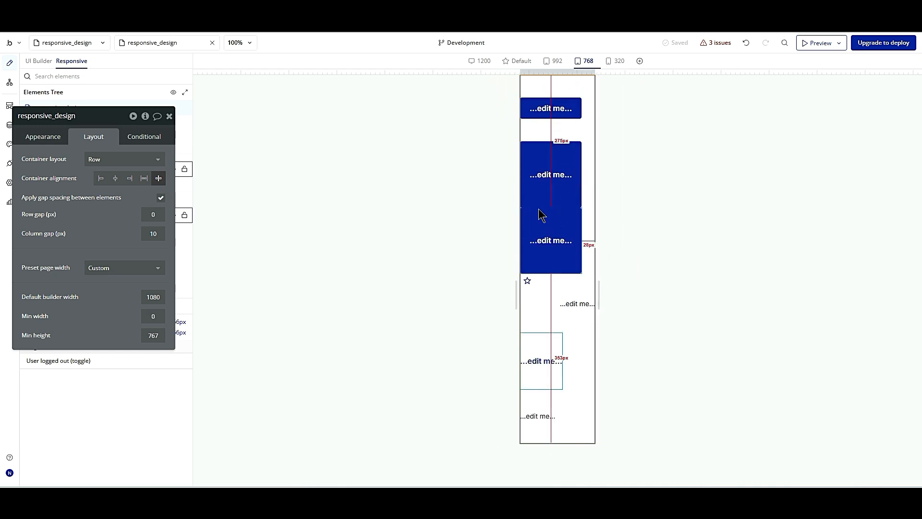
click(152, 216)
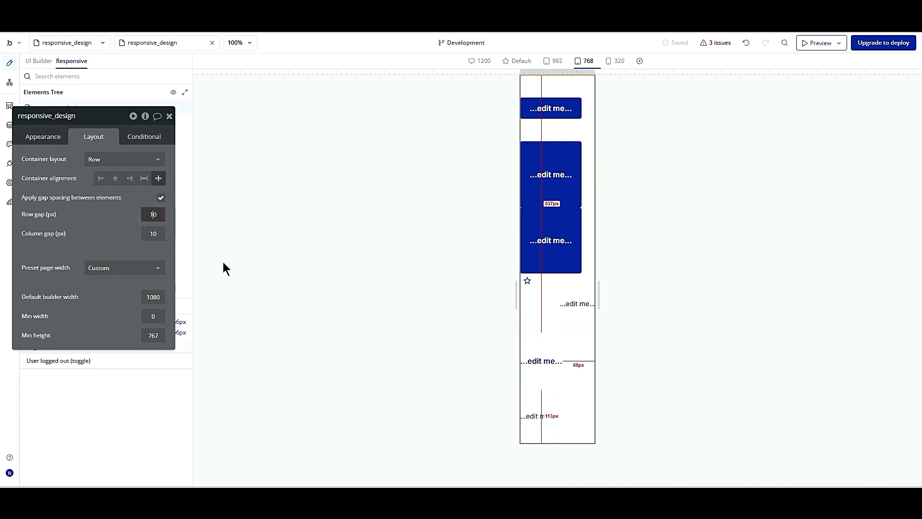
click(102, 231)
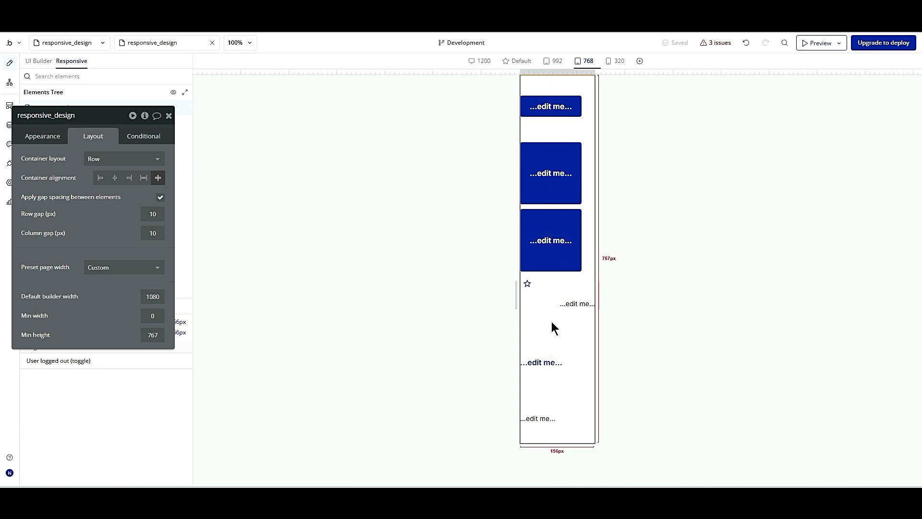
Step: Check the layout settings of the star icon, Button B and Button C, and set Button A's vertical alignment to stretch
click(532, 284)
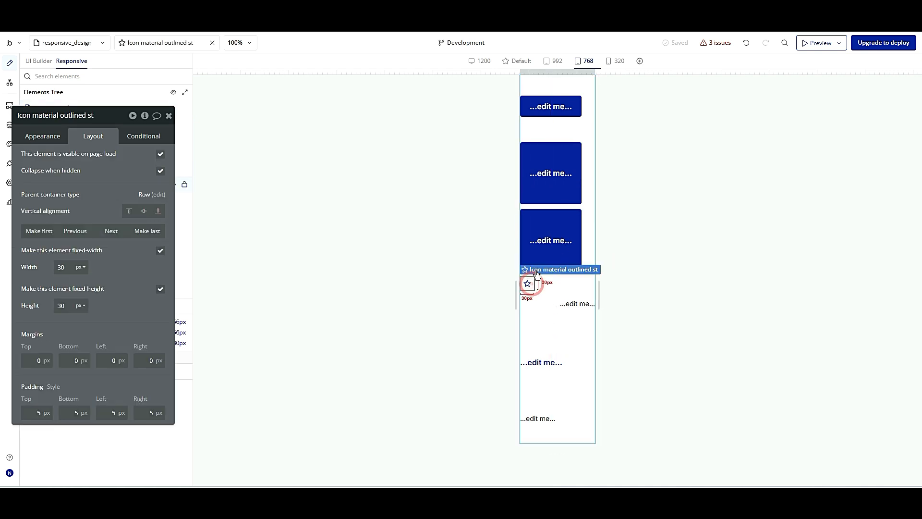
click(571, 213)
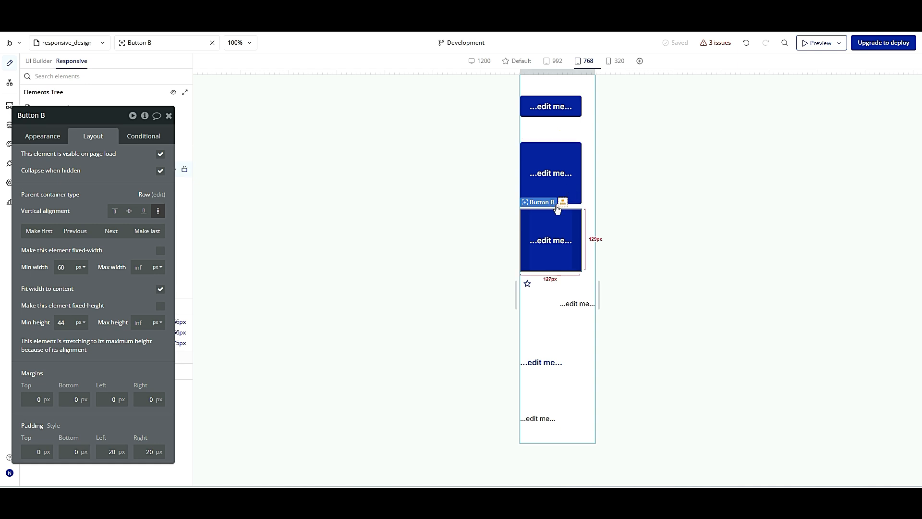
click(569, 139)
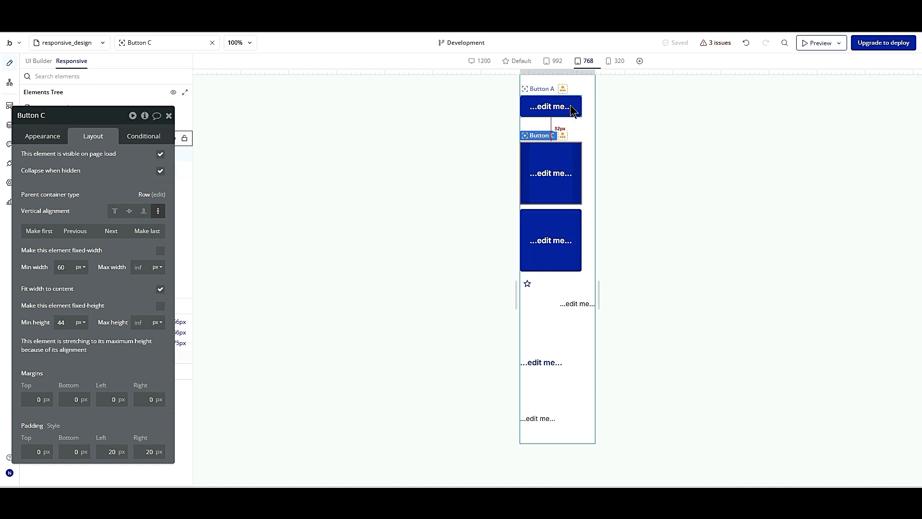
click(572, 111)
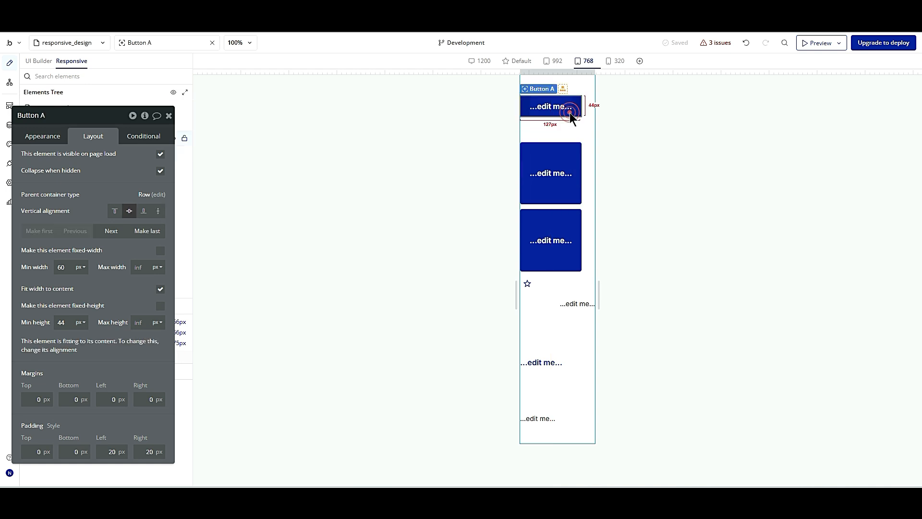
click(159, 211)
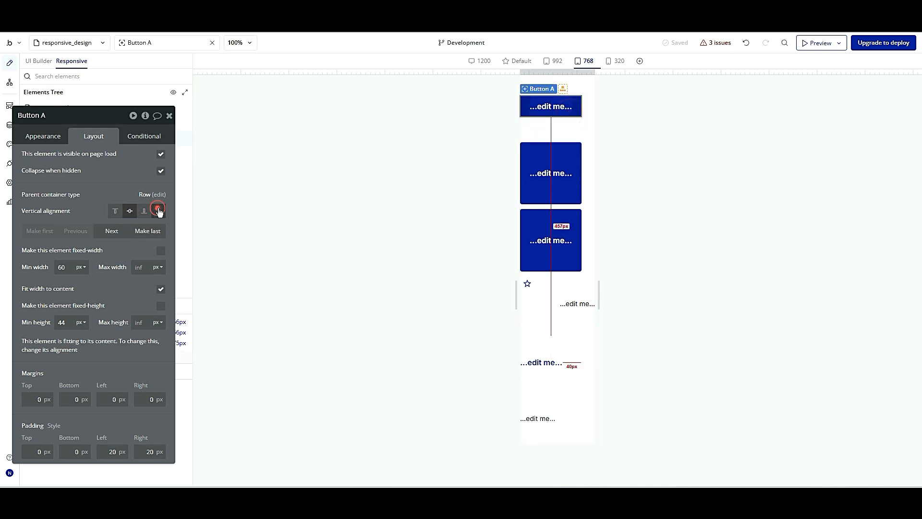
click(159, 210)
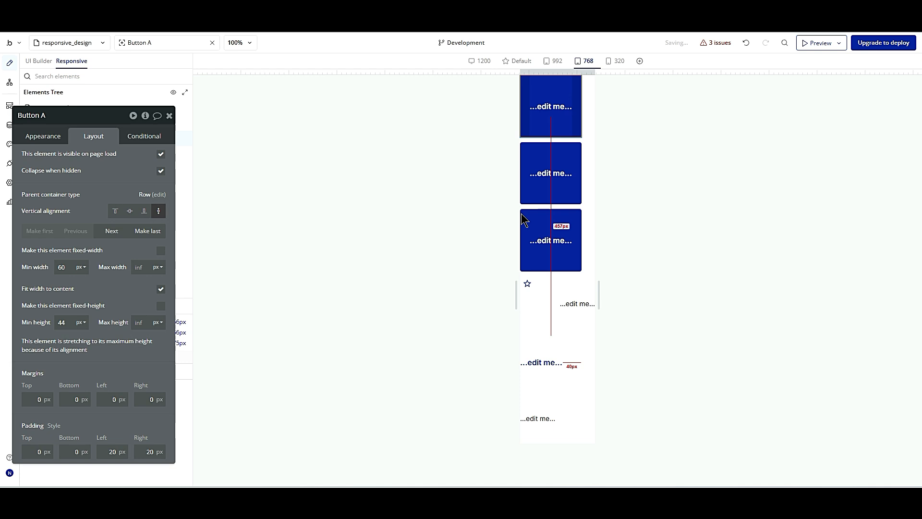
Step: Widen the page preview to about 1524 px and move the property editor clear of the elements tree
click(455, 219)
drag(598, 290, 921, 276)
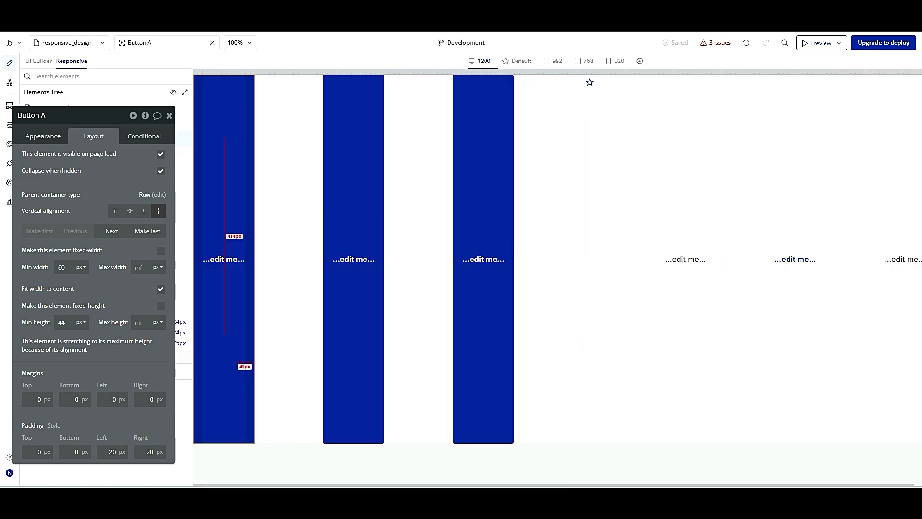
drag(85, 214, 272, 240)
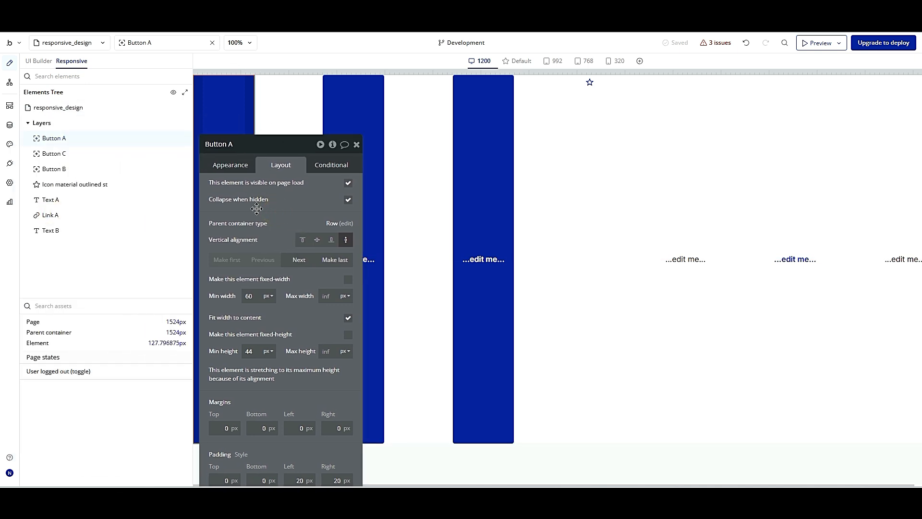
drag(258, 208, 568, 196)
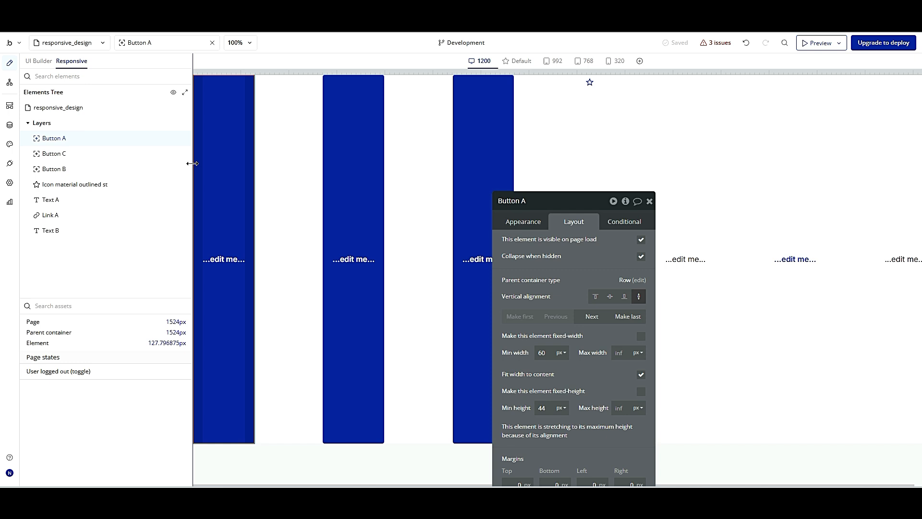
Step: Select all seven elements from Button A to Text B, delete them, and return to the UI Builder view
drag(193, 164, 155, 166)
click(85, 239)
click(45, 137)
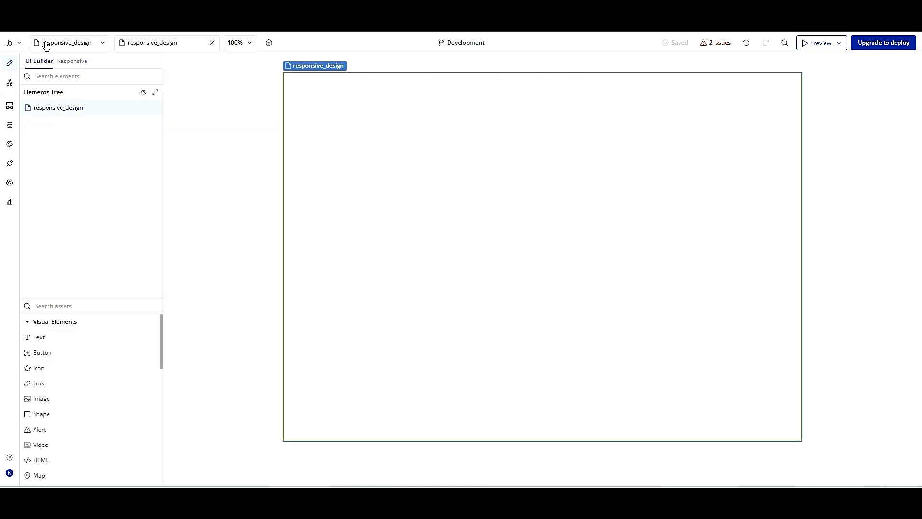
Step: Open the empty page's layout settings and add a Group container to the page
double_click(225, 232)
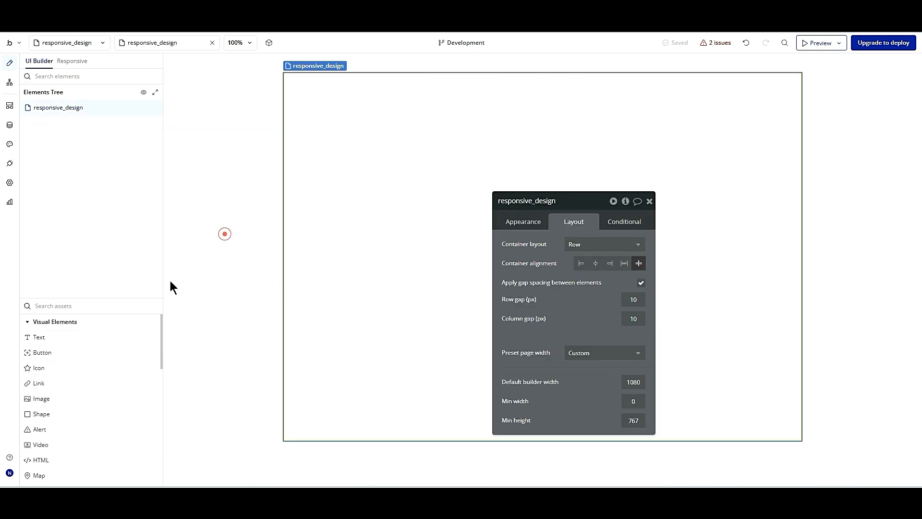
drag(588, 205, 182, 67)
scroll(52, 421, down, 5)
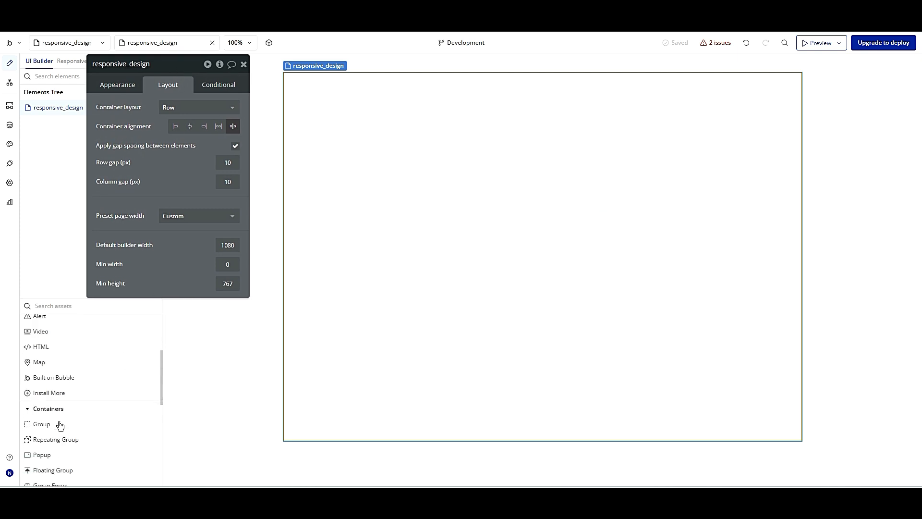
drag(52, 394, 404, 214)
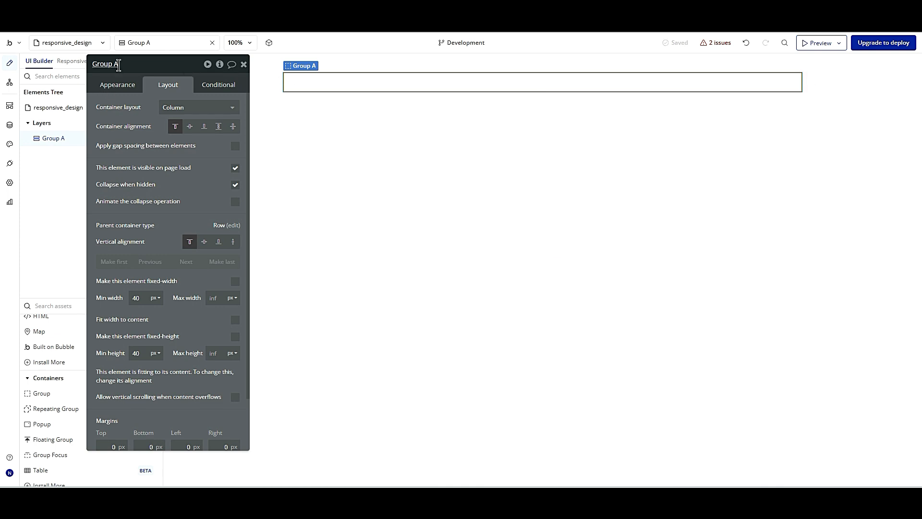
double_click(119, 65)
Step: Give Group A a flat color background using the light blue Primary 40 (#AFCEF8) color variable
click(118, 87)
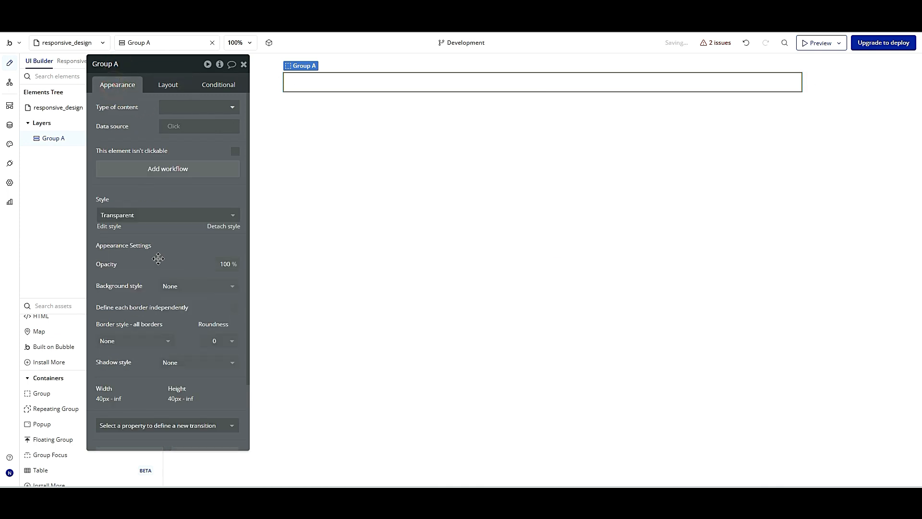
click(176, 291)
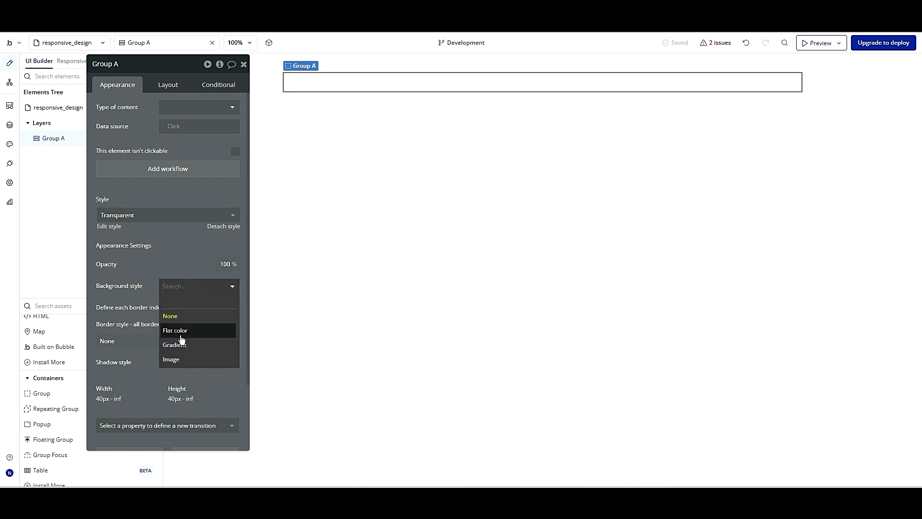
click(180, 334)
click(166, 304)
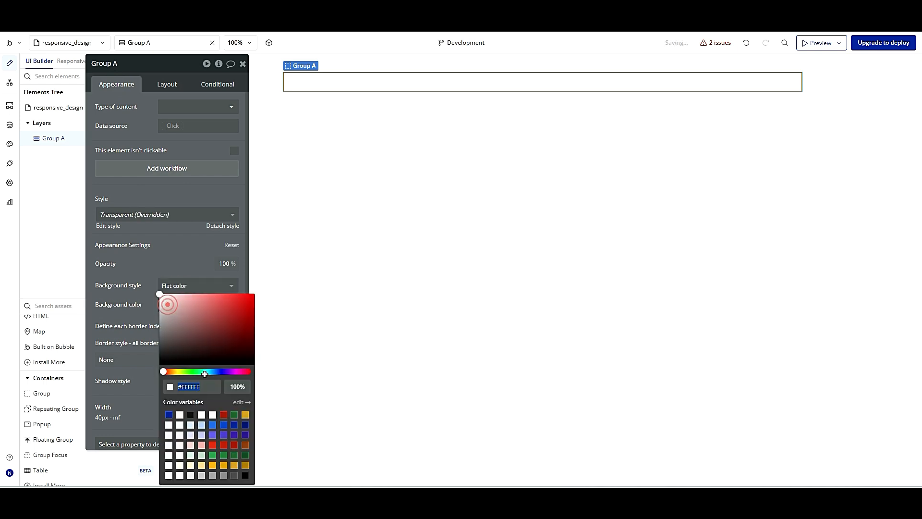
click(201, 426)
click(174, 262)
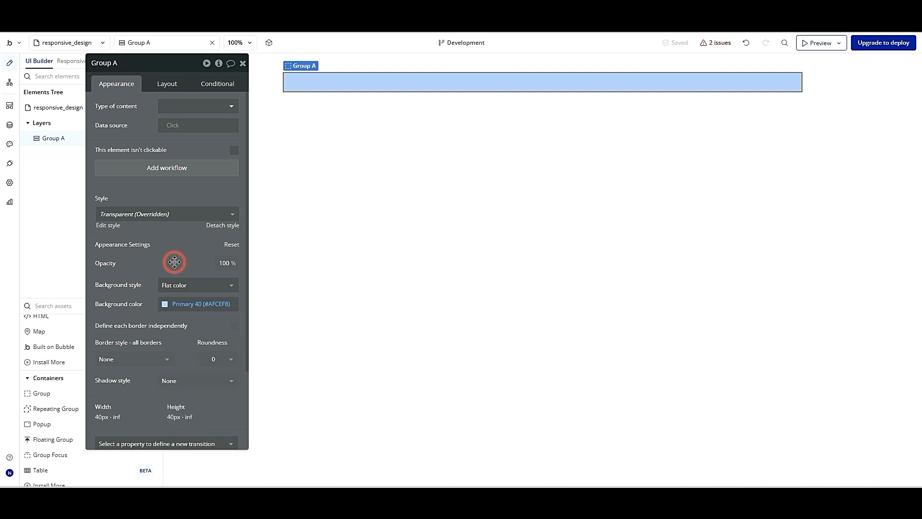
click(367, 154)
click(356, 86)
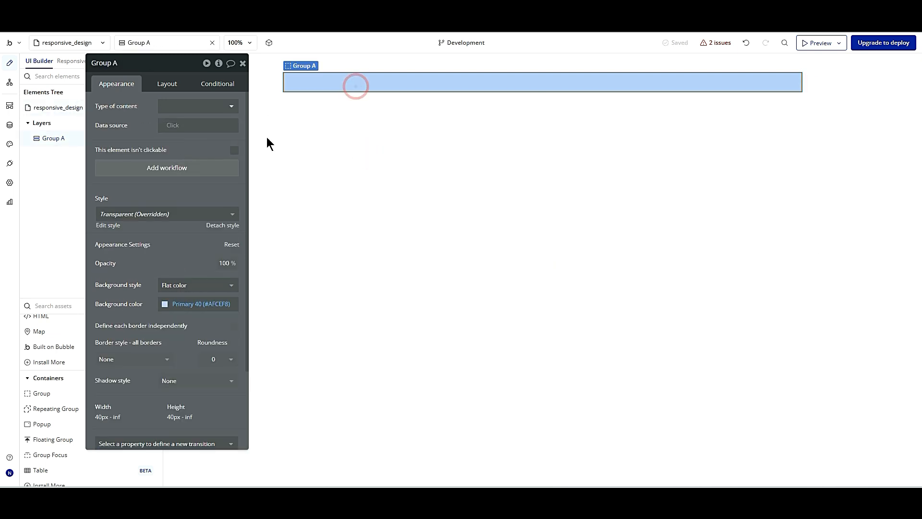
Step: Set Group A's minimum width and minimum height to 300 px, leaving its fixed-width option off
click(164, 83)
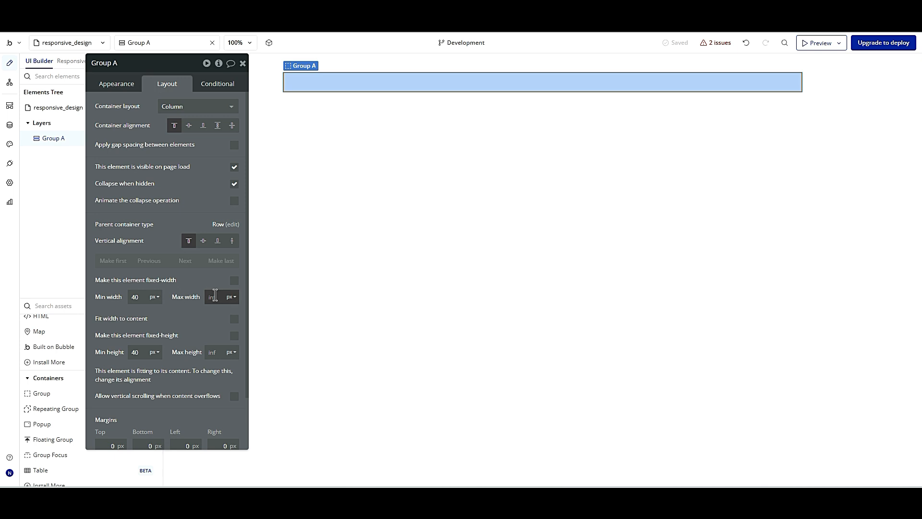
click(235, 280)
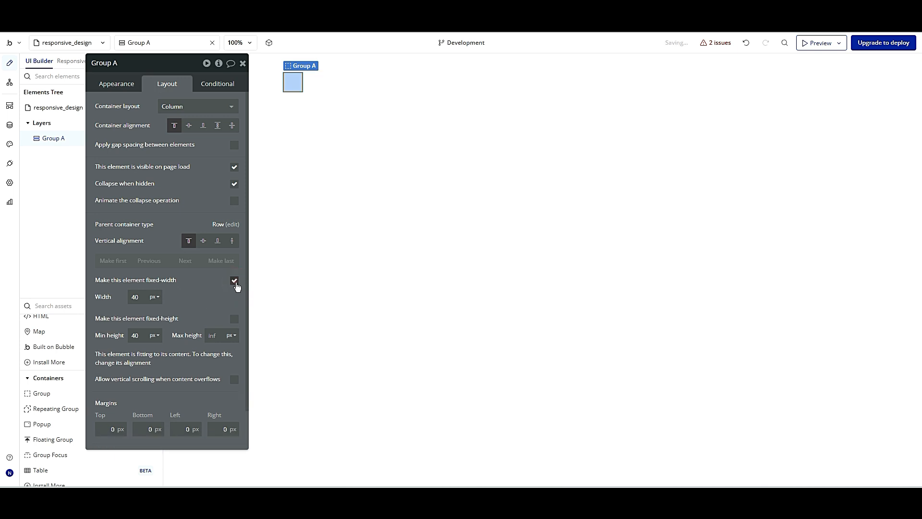
click(234, 281)
click(139, 297)
text(300)
click(144, 354)
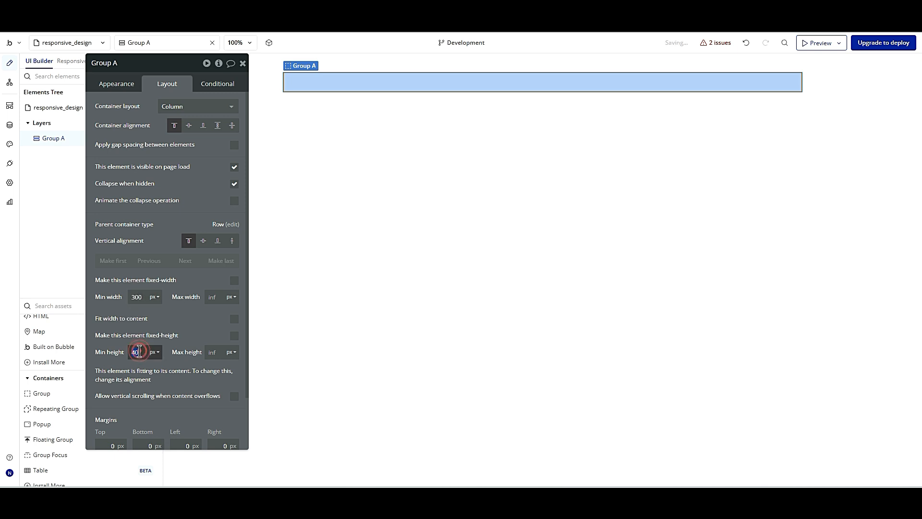
text(300)
click(154, 333)
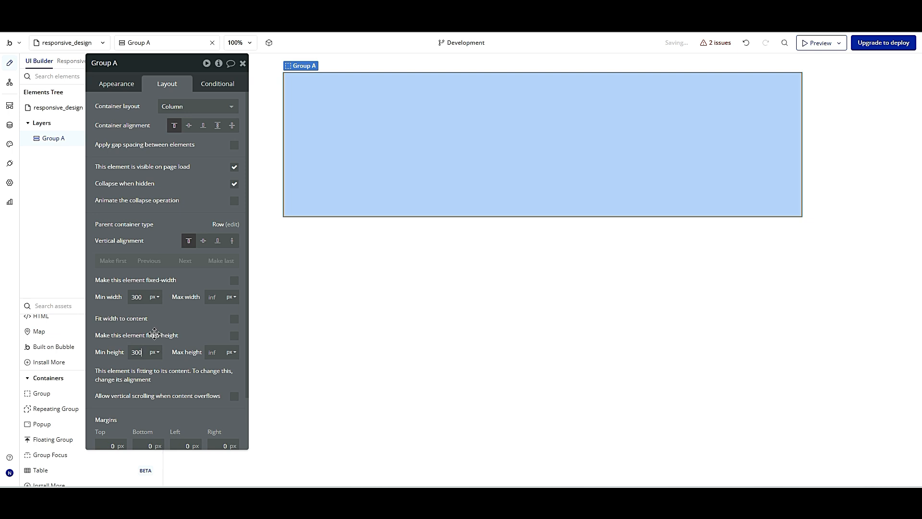
Step: Duplicate Group A within the page's row layout
drag(197, 342, 186, 325)
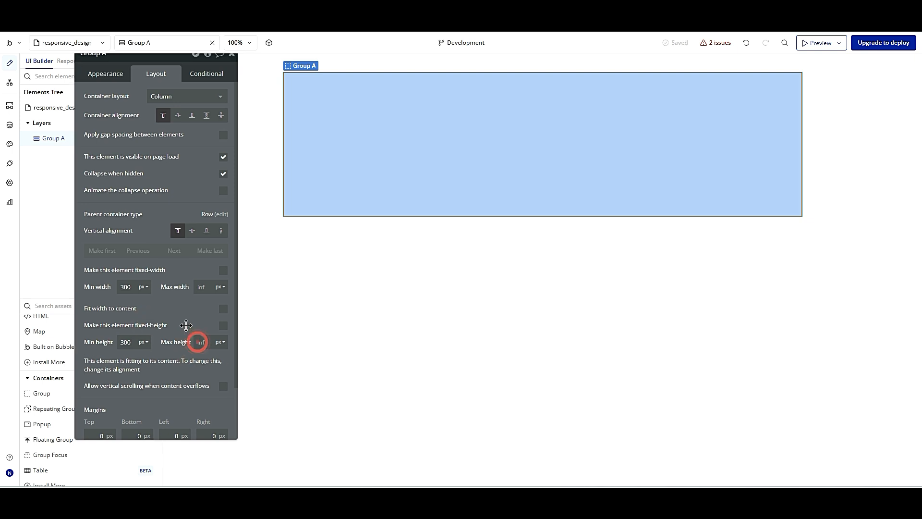
drag(175, 178, 705, 258)
click(464, 165)
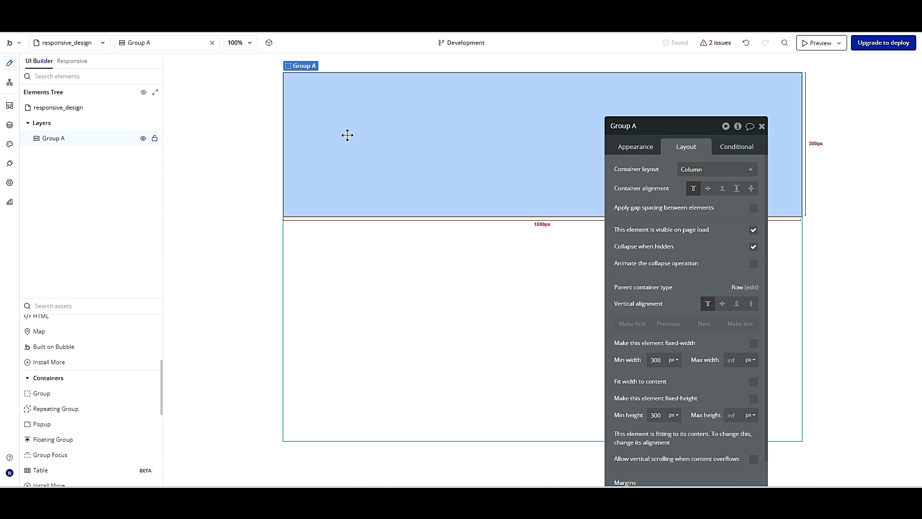
click(203, 239)
click(354, 159)
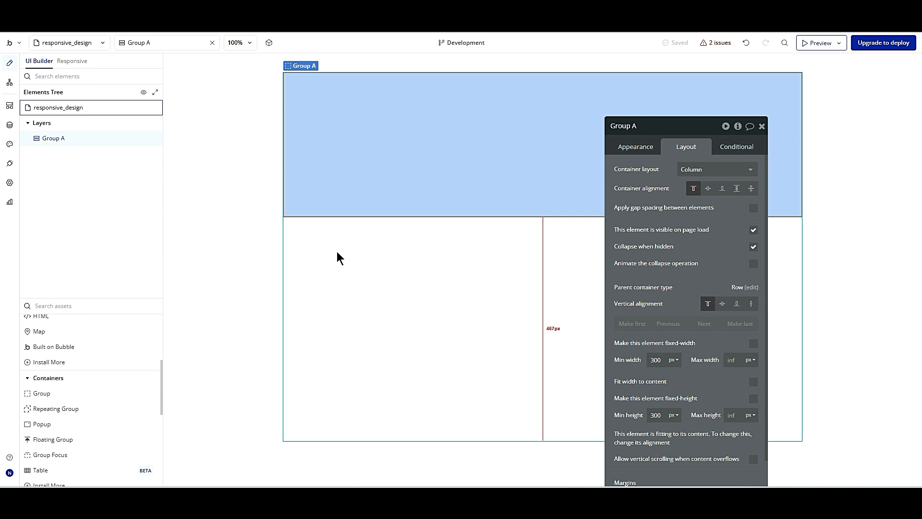
key(ctrl+d)
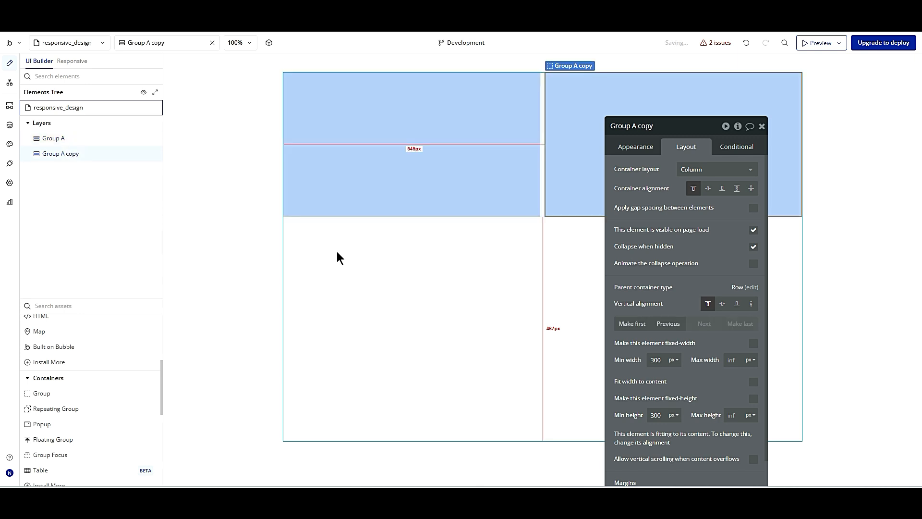
Step: Rename the duplicated group, Group A copy, as Group B and close its property editor
click(621, 220)
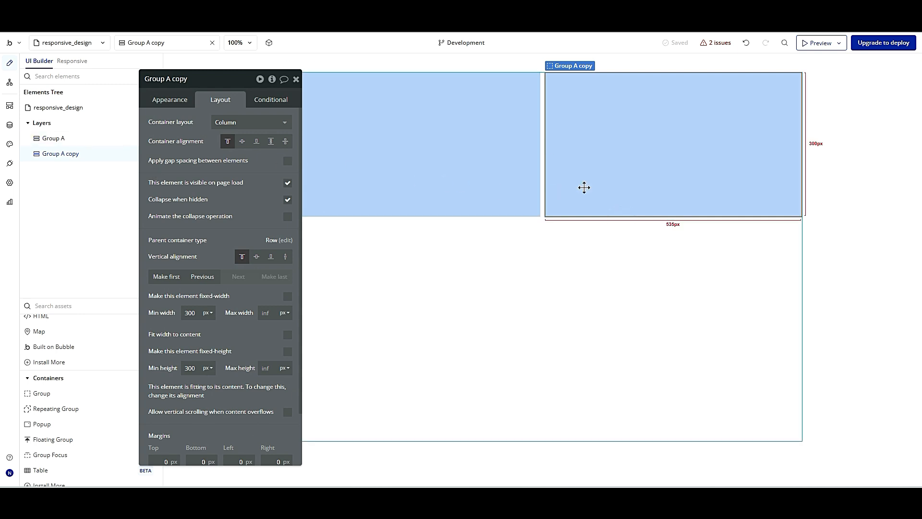
click(548, 262)
click(576, 127)
drag(207, 207, 285, 227)
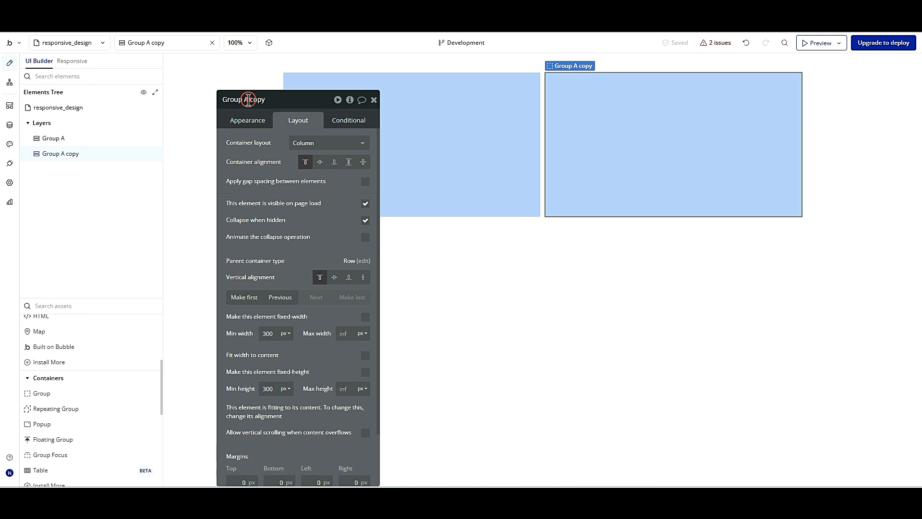
drag(270, 99, 246, 99)
text(b)
click(374, 100)
Step: Change Group B's background color to the Secondary 40 (#BDC3F4) color variable
double_click(258, 174)
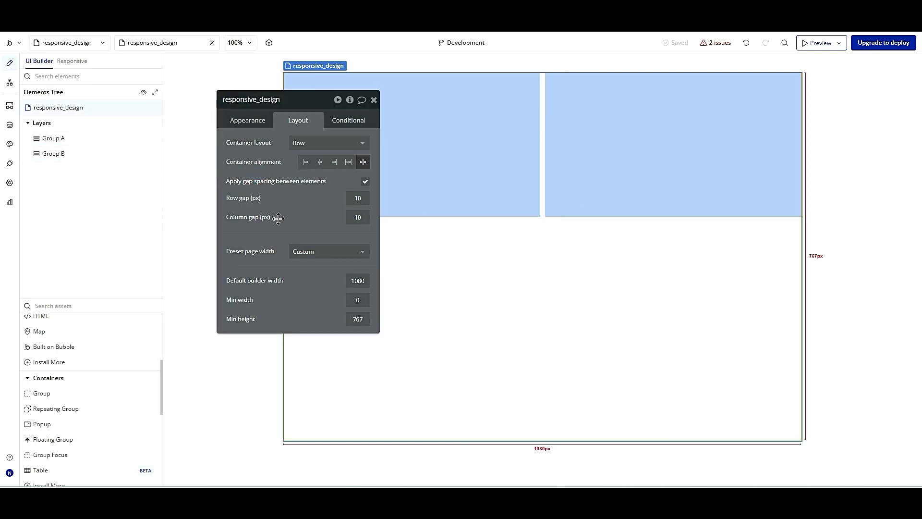
click(270, 216)
click(638, 177)
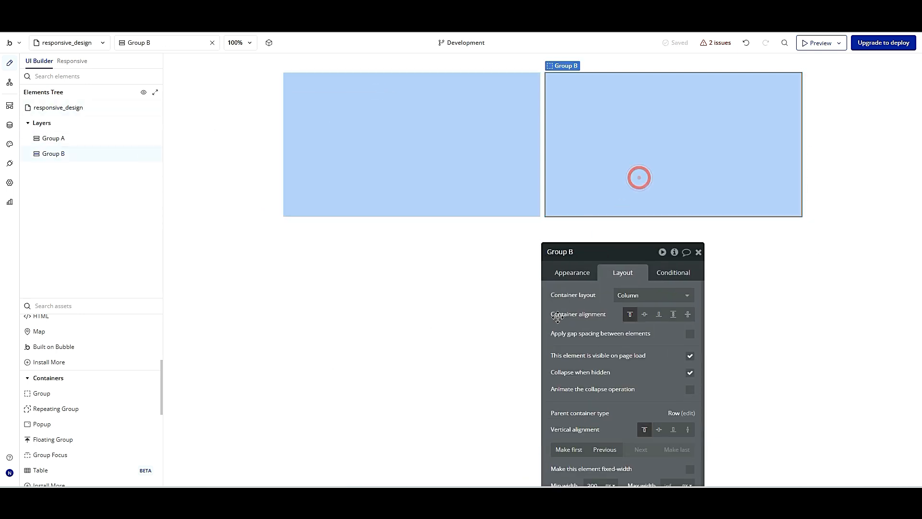
click(574, 273)
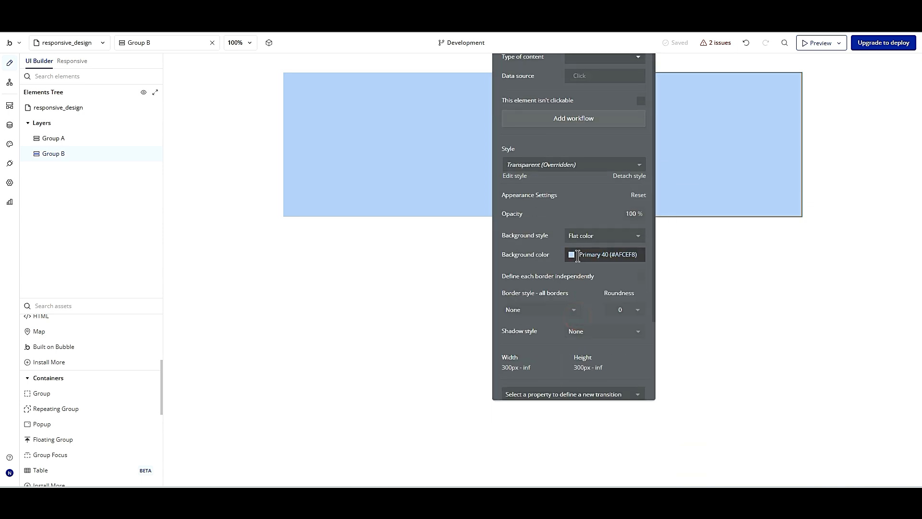
click(578, 256)
click(609, 405)
drag(533, 195, 104, 143)
Step: Duplicate Group A twice within the page's row layout
click(436, 144)
key(ctrl+d)
key(ctrl+d)
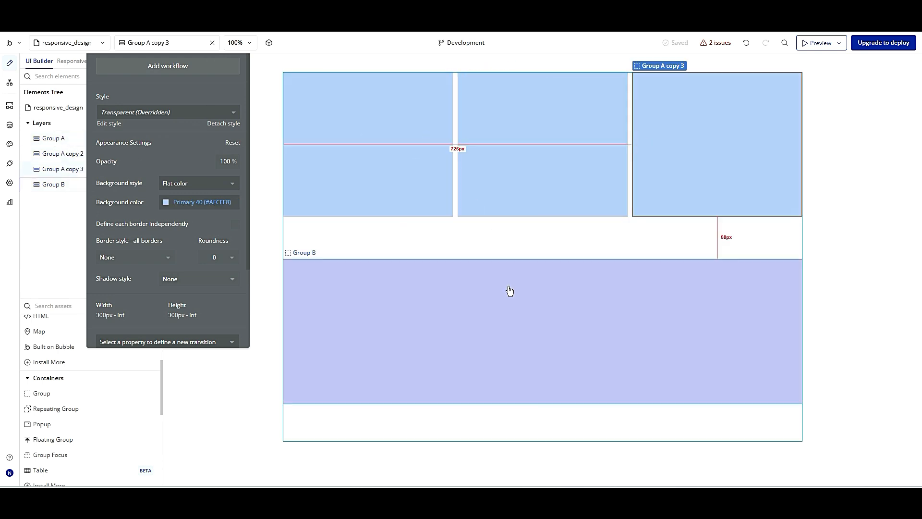
Step: Examine Group B's layout settings, the page's row layout and gap spacing, and the available container layouts
click(593, 302)
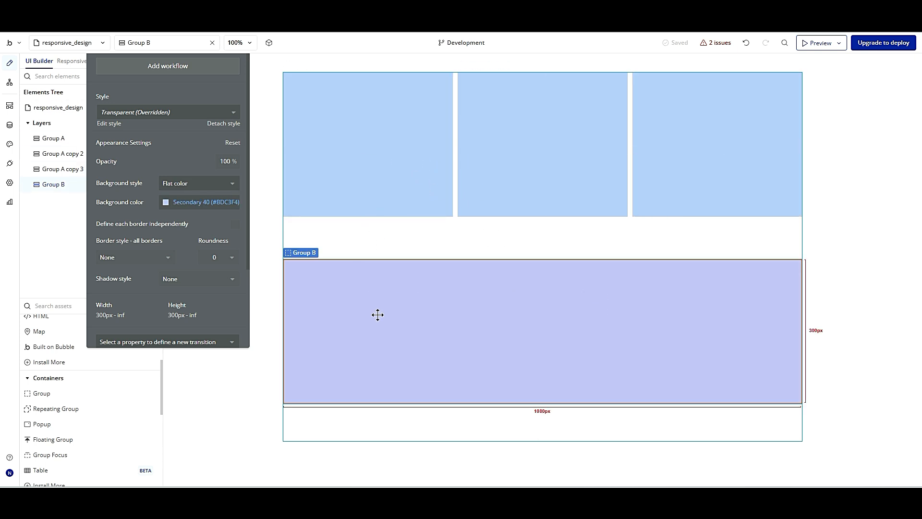
click(151, 215)
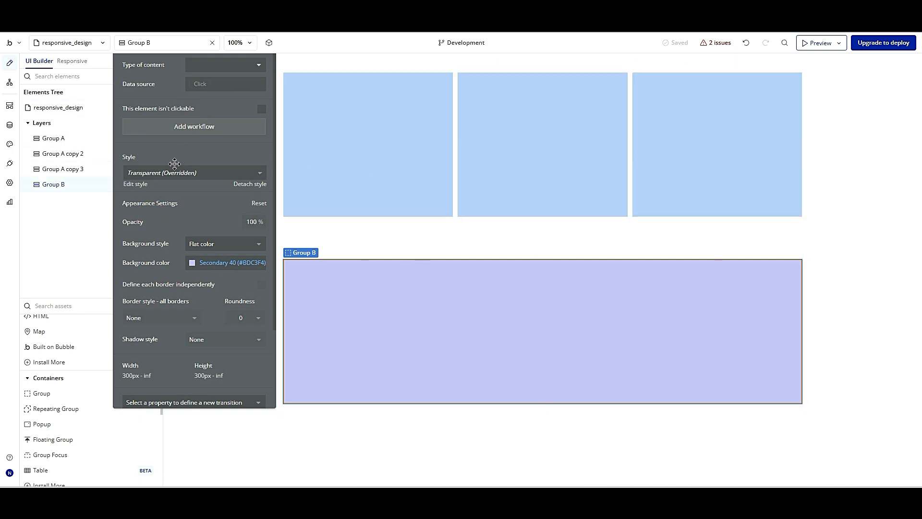
drag(175, 164, 201, 306)
click(223, 186)
drag(183, 260, 145, 96)
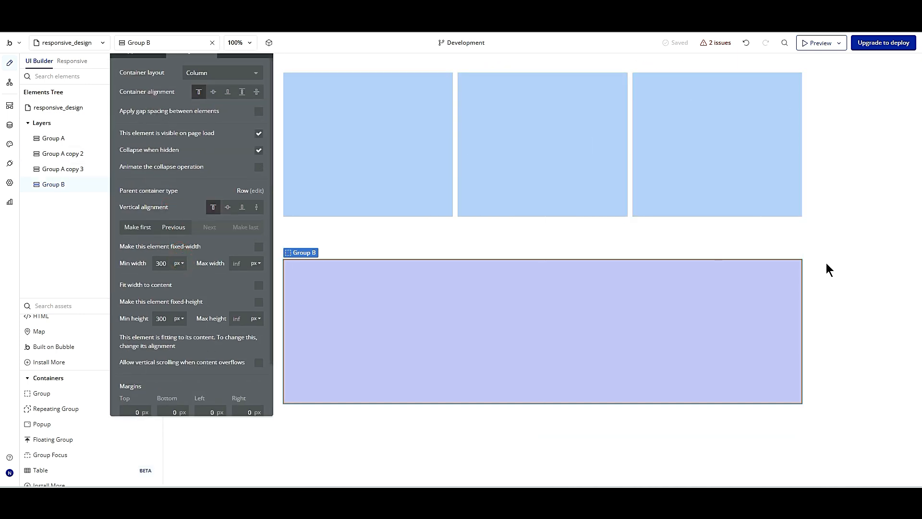
click(398, 234)
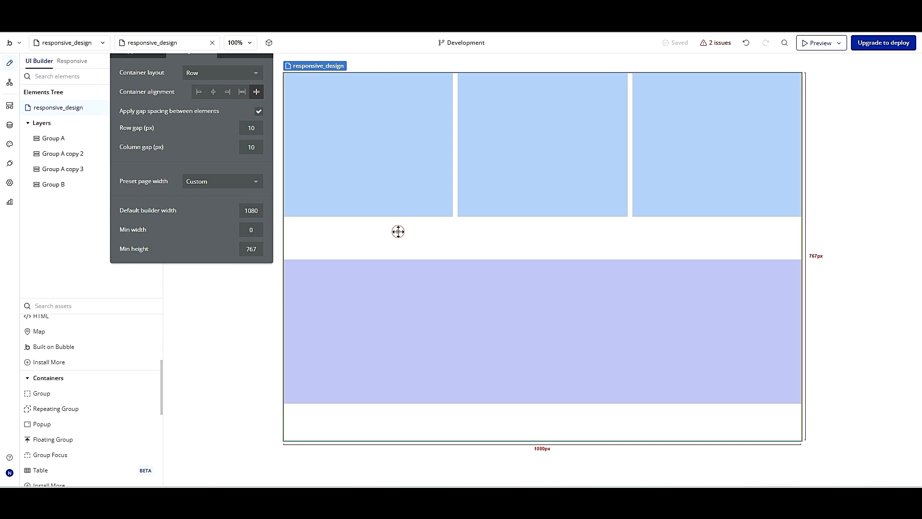
click(206, 133)
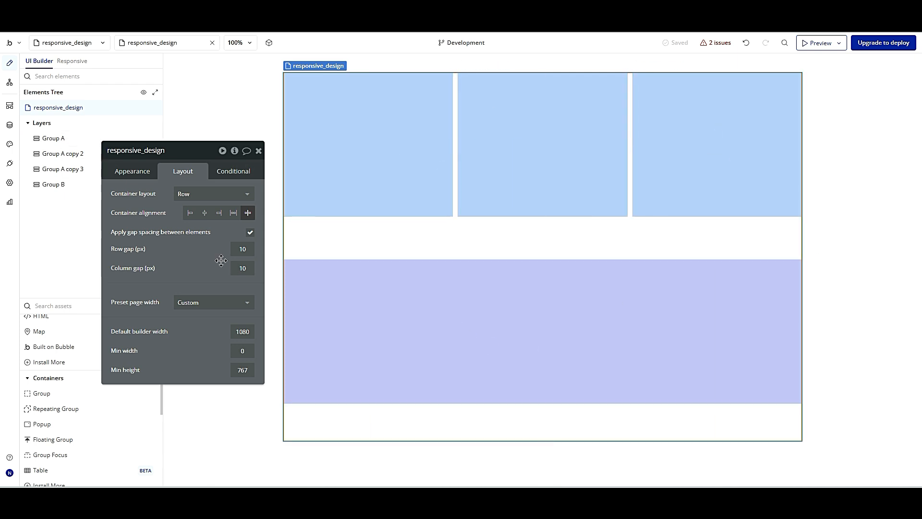
click(214, 198)
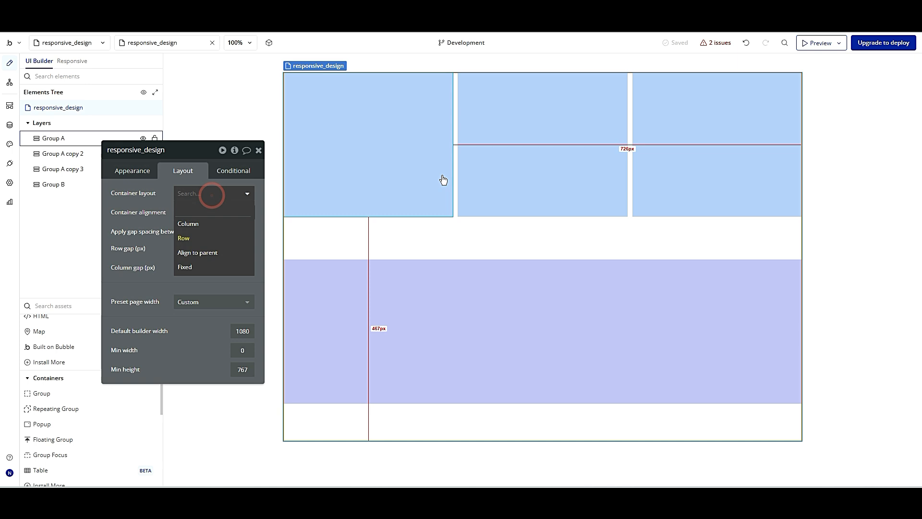
Step: Set Group A copy 2's background color to Secondary 20 and Group A copy 3's to a light pink color variable
click(490, 169)
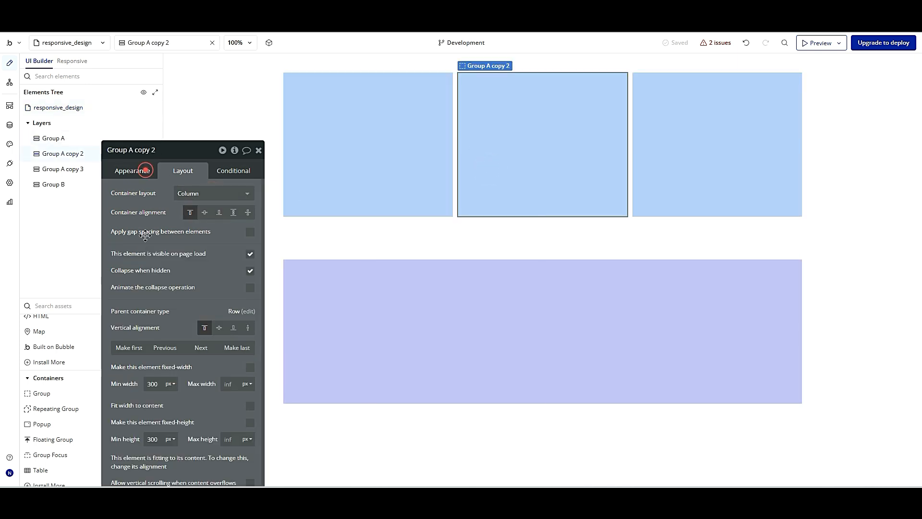
click(145, 170)
click(207, 389)
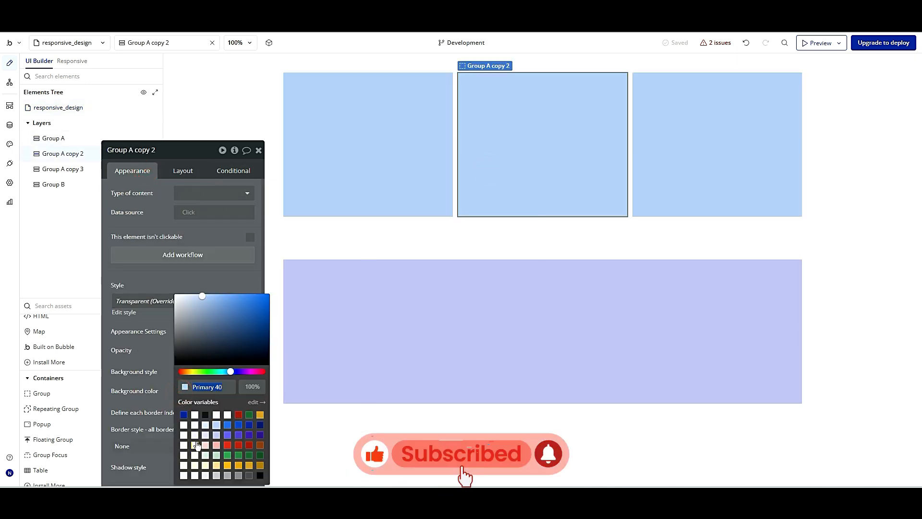
click(195, 436)
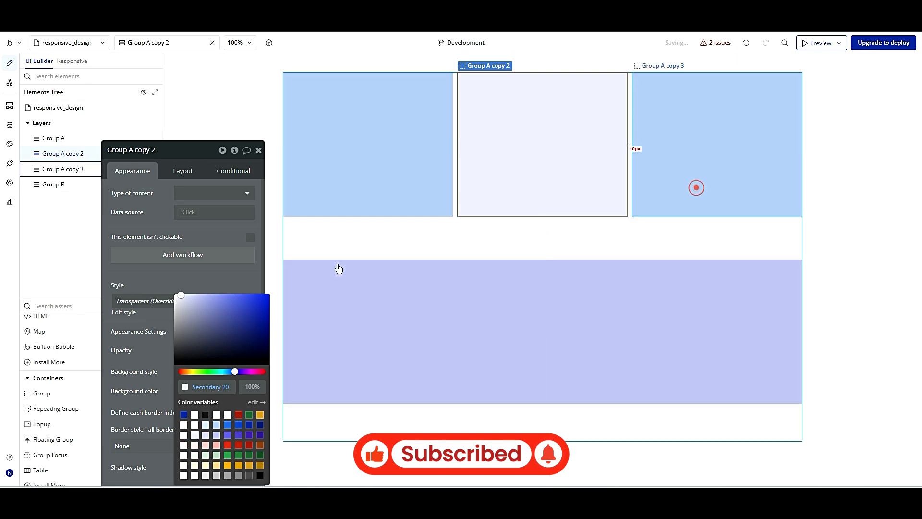
click(185, 389)
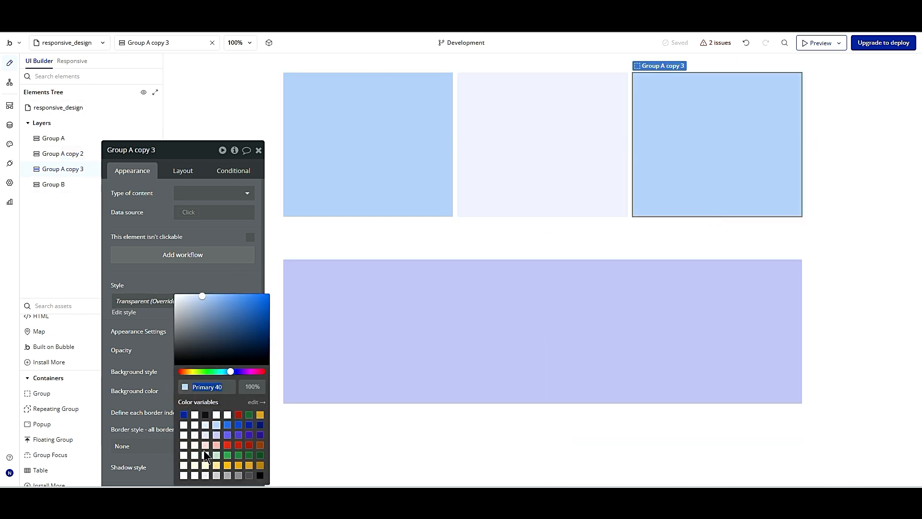
click(204, 450)
Step: Change the page's container layout to Column and look over the stacked groups
click(840, 238)
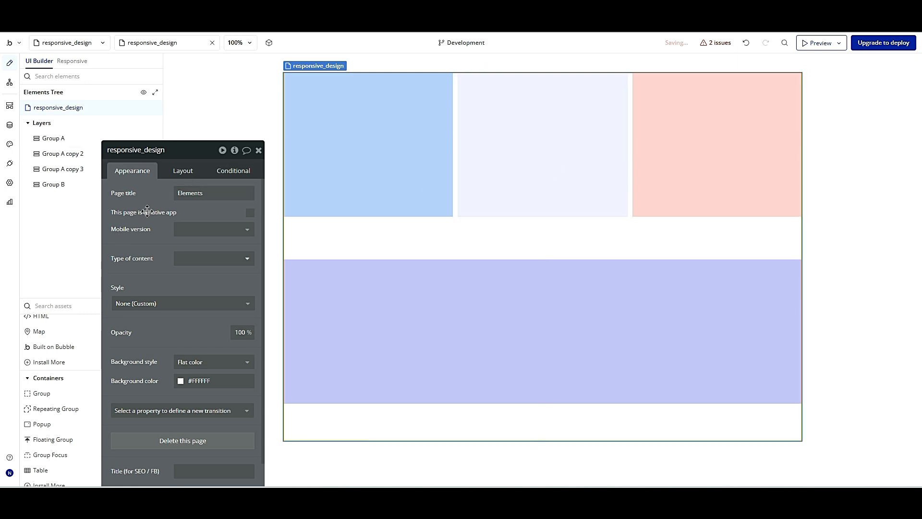
click(545, 238)
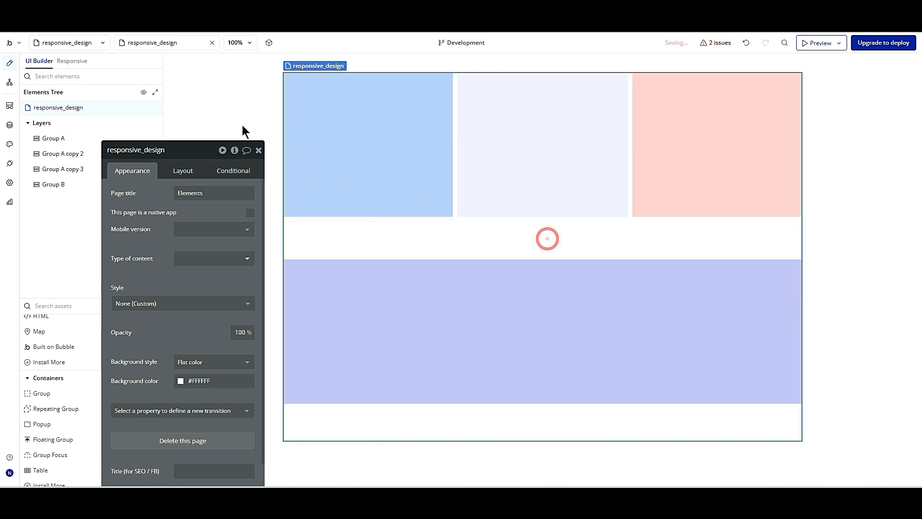
click(183, 170)
click(197, 193)
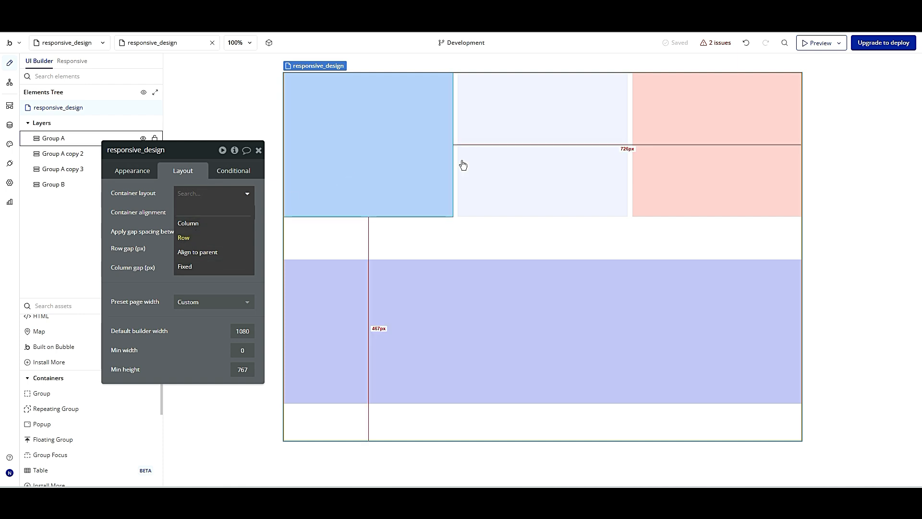
click(215, 224)
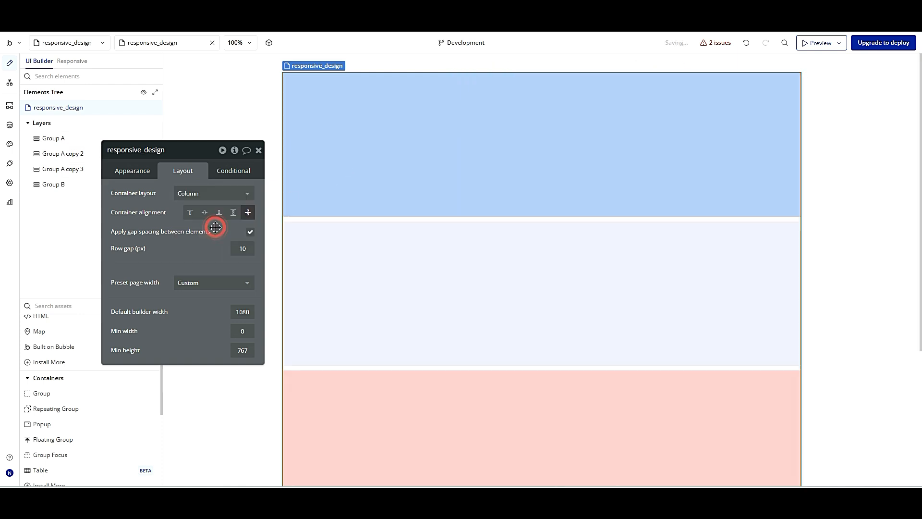
scroll(479, 202, down, 4)
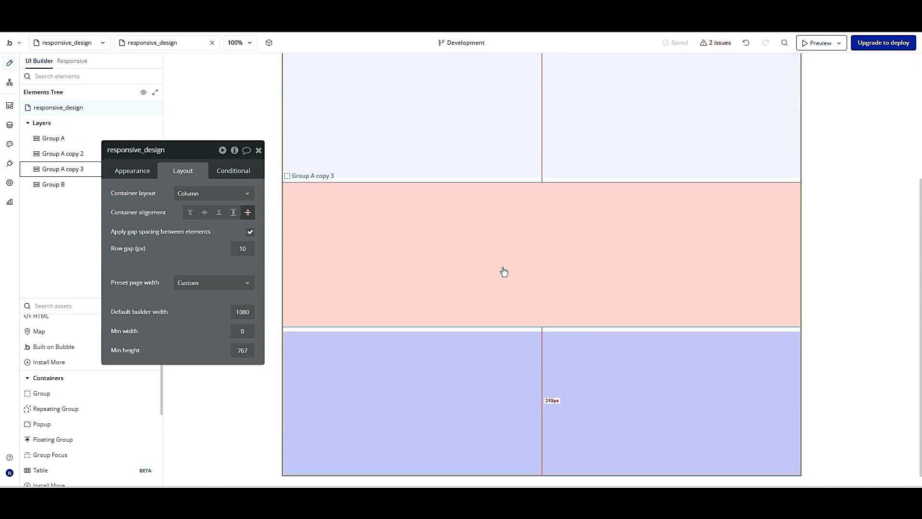
scroll(459, 118, up, 4)
scroll(519, 198, down, 4)
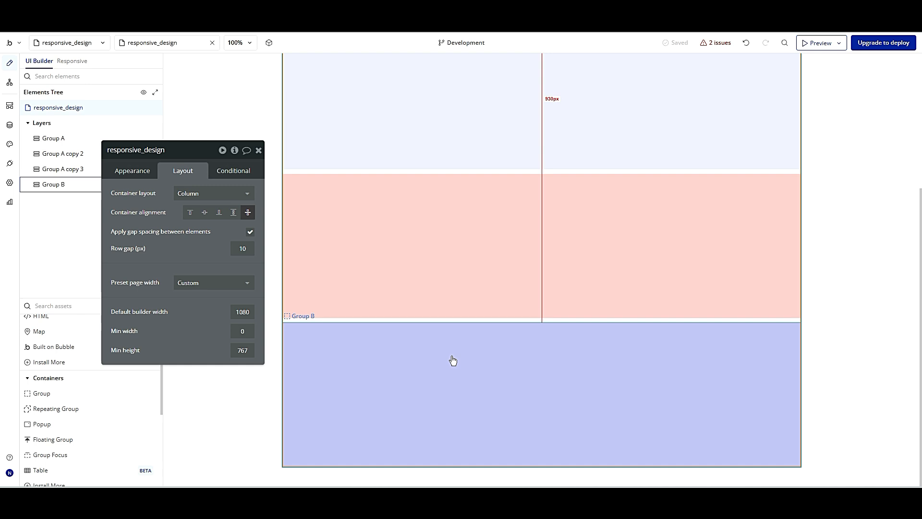
scroll(617, 134, up, 4)
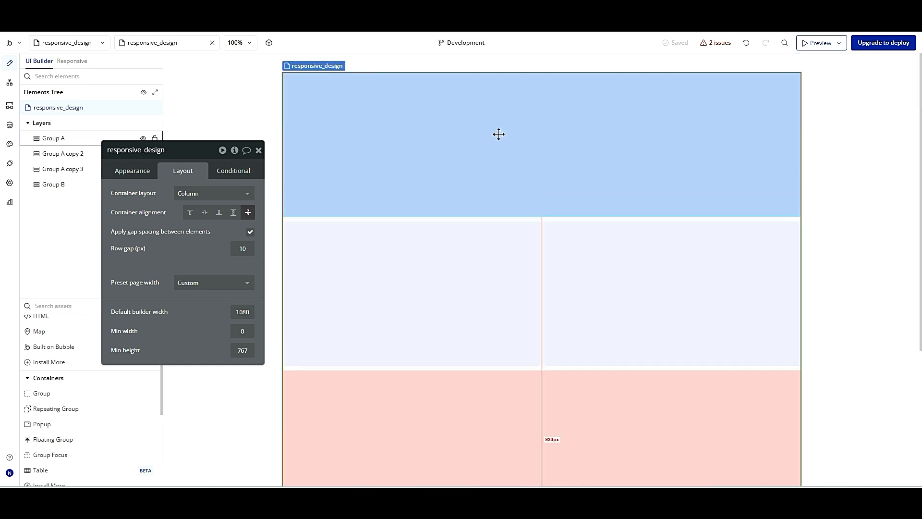
Step: Move Group A copy 2 one position earlier in the page's column and make it the last group
click(498, 137)
click(482, 270)
click(439, 394)
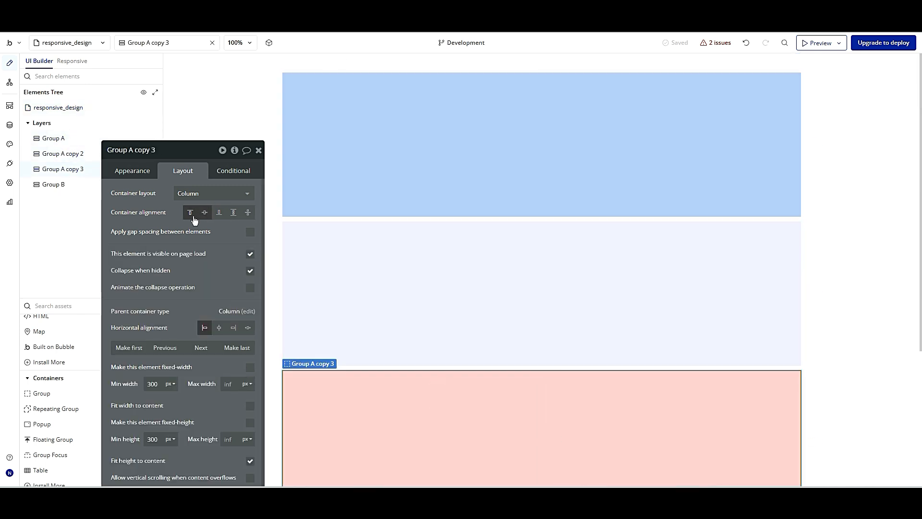
drag(191, 255, 190, 205)
click(338, 270)
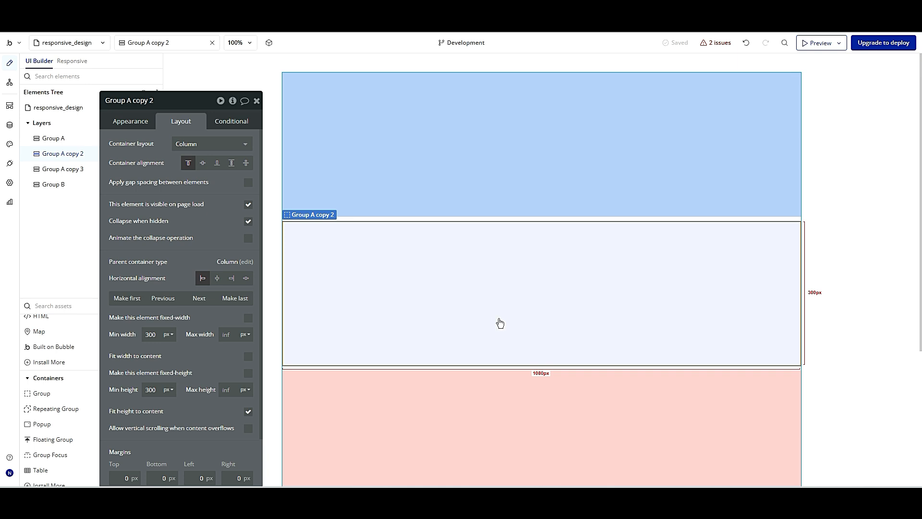
key(Up)
key(Down)
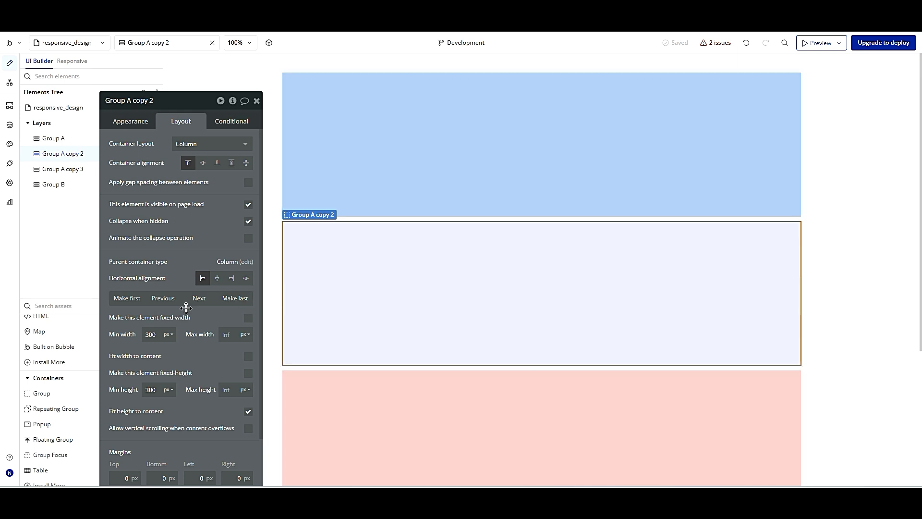
click(166, 298)
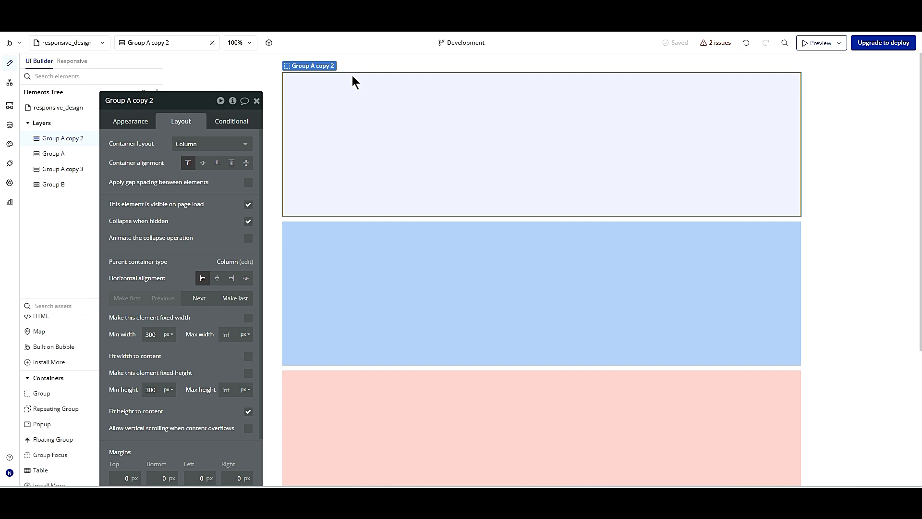
click(235, 298)
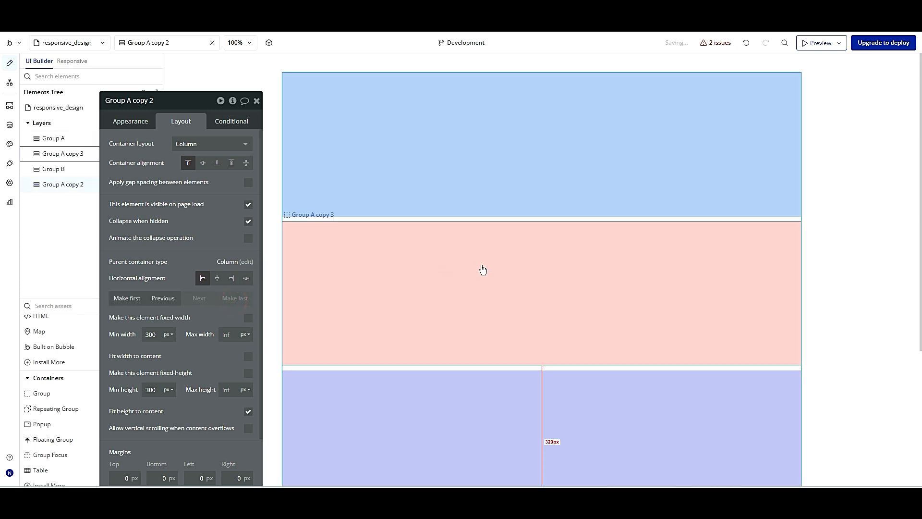
scroll(483, 270, down, 4)
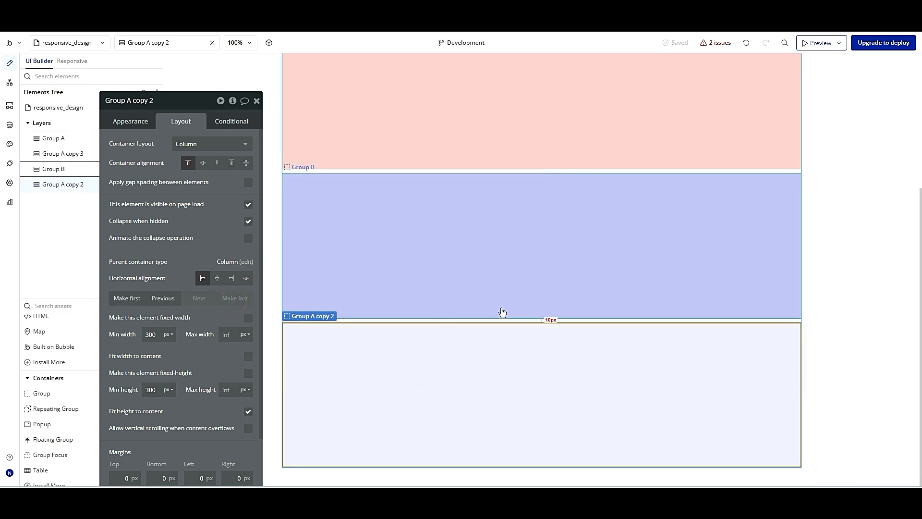
scroll(486, 337, up, 2)
Step: Close the page's property editor and examine the column layout in responsive view with the page narrowed to about 719 px
click(478, 333)
click(381, 134)
click(387, 99)
click(257, 100)
click(258, 99)
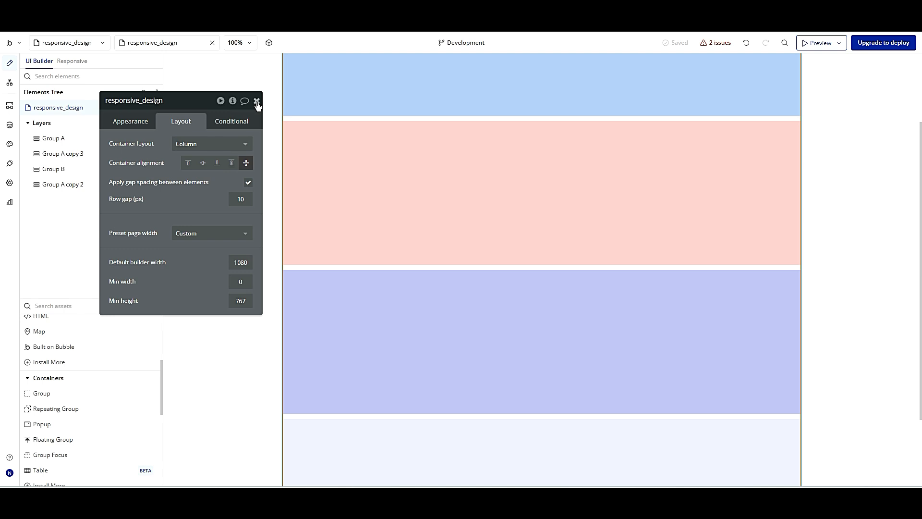
click(257, 101)
scroll(308, 153, up, 2)
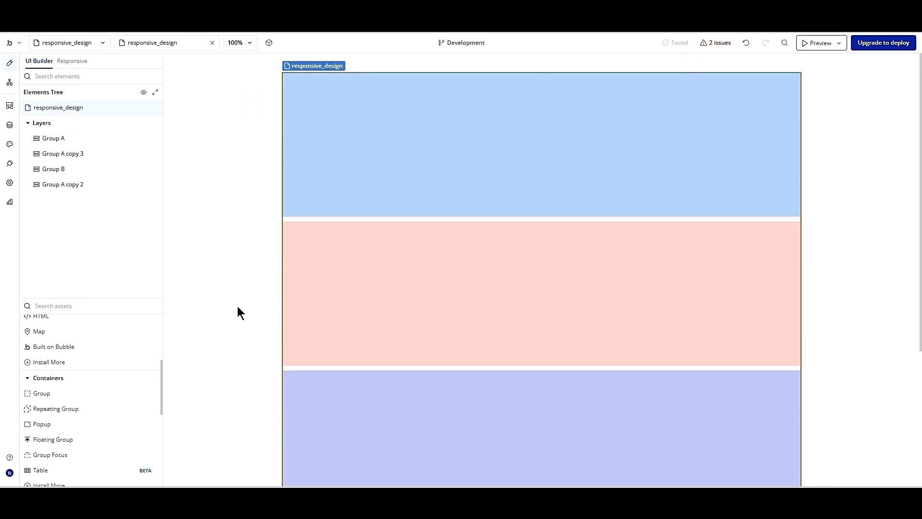
click(74, 62)
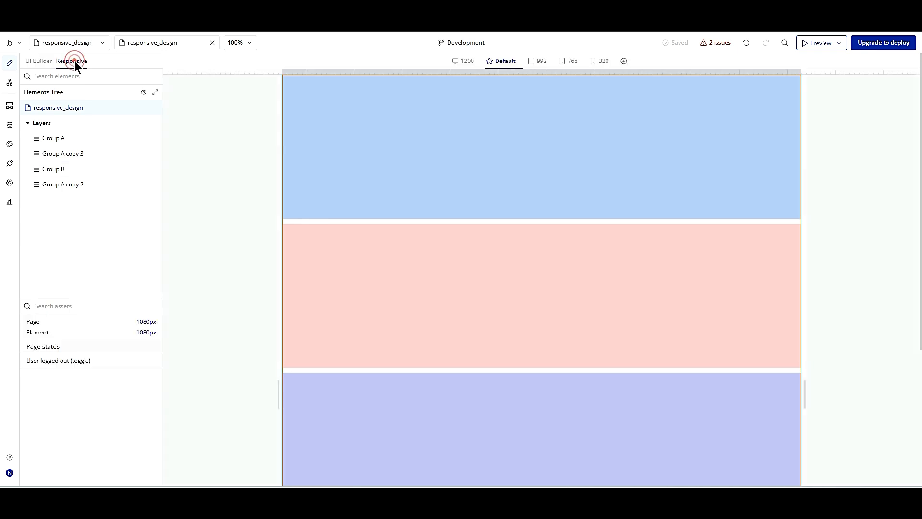
drag(805, 391, 748, 400)
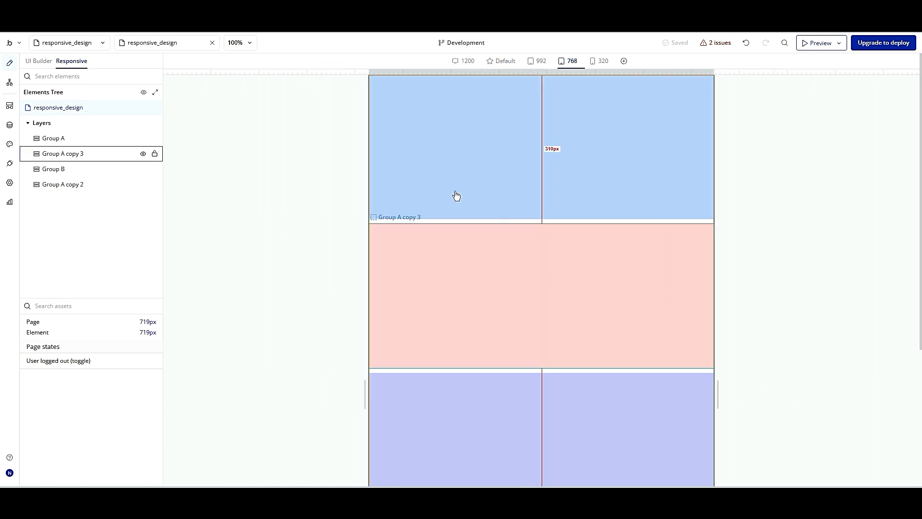
scroll(438, 342, down, 3)
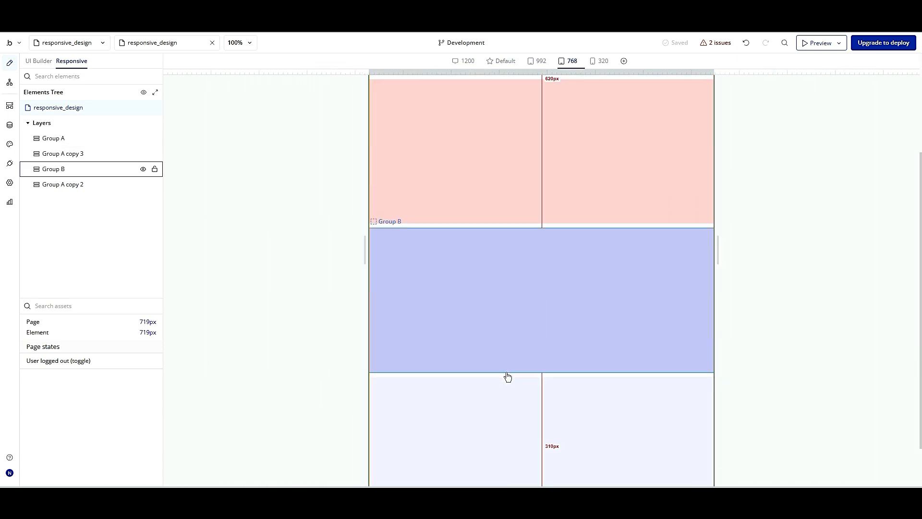
scroll(529, 372, down, 1)
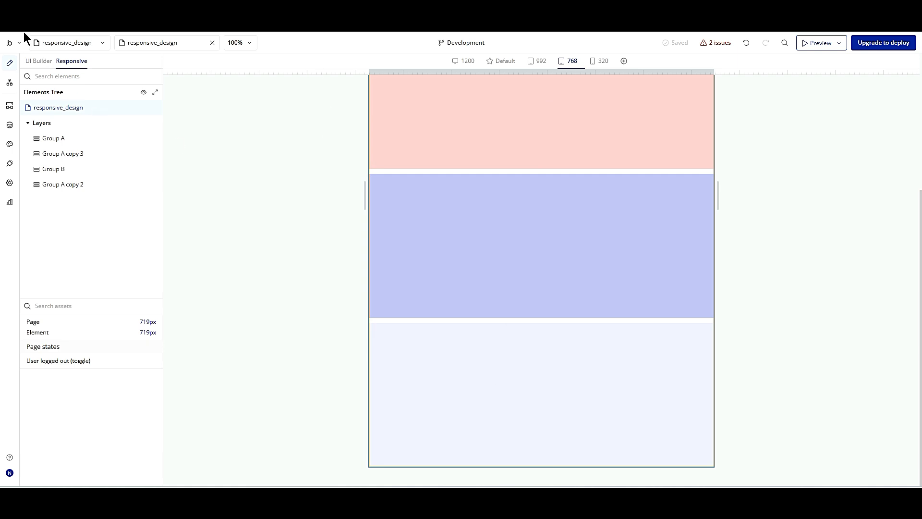
Step: Return to the UI builder, open Group A copy 3's properties and examine its layout settings down to the margins and padding
click(38, 61)
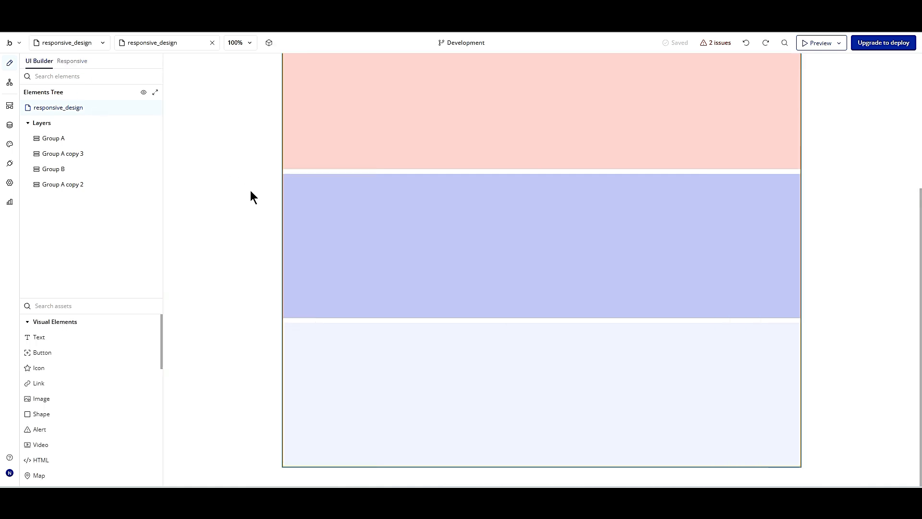
scroll(315, 195, up, 2)
double_click(373, 185)
drag(144, 244, 139, 159)
scroll(136, 264, down, 2)
drag(120, 294, 97, 289)
scroll(413, 218, up, 1)
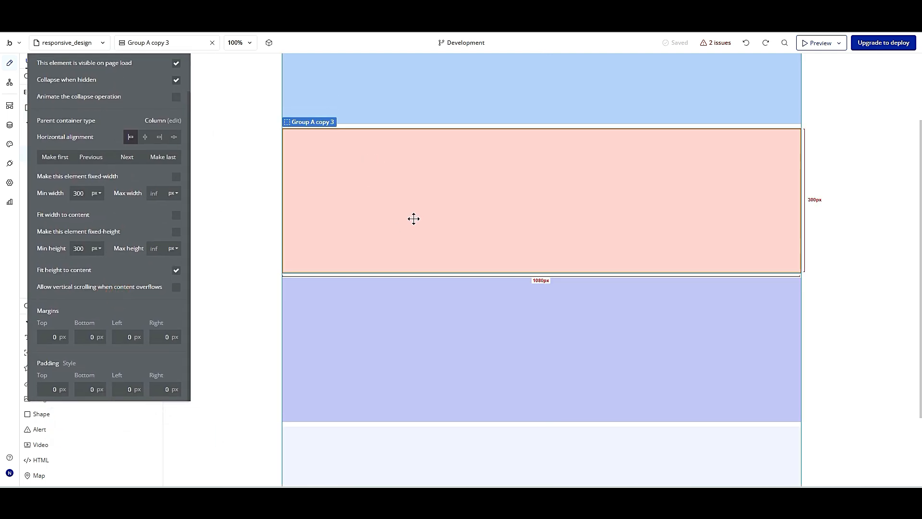
scroll(414, 218, up, 2)
scroll(414, 264, down, 3)
drag(133, 312, 235, 289)
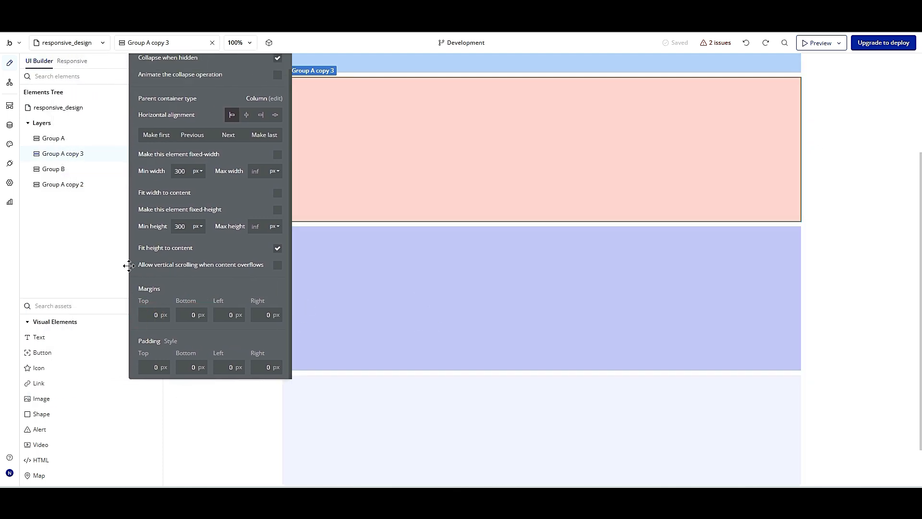
drag(161, 271, 160, 271)
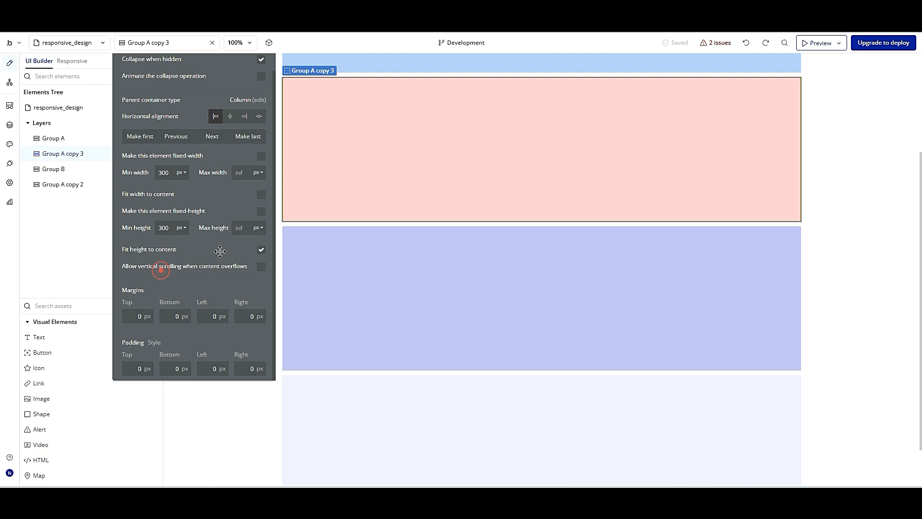
drag(204, 102, 207, 173)
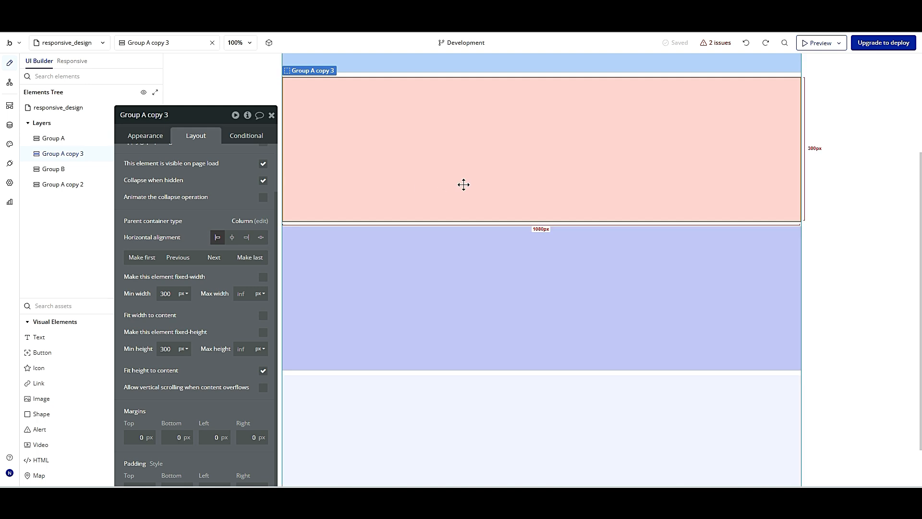
scroll(463, 185, up, 1)
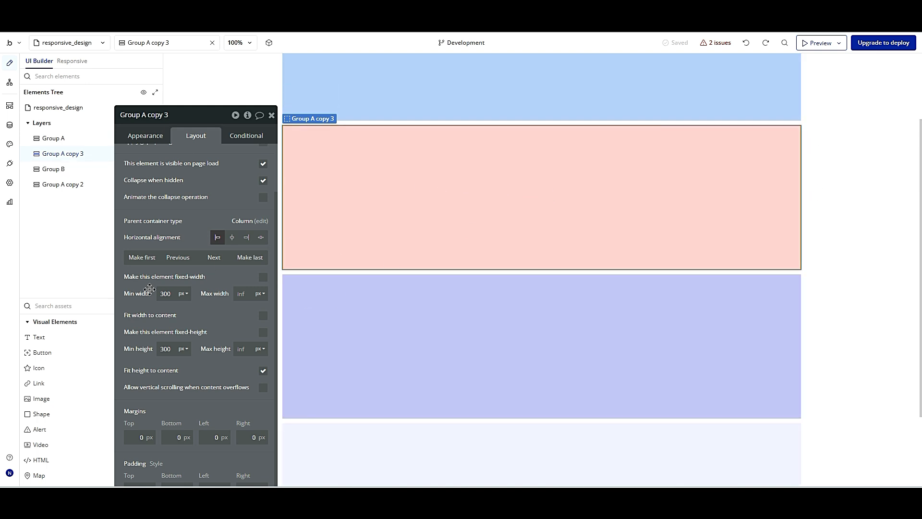
Step: Set Group A copy 3's top, bottom, left and right margins to 20 px each
drag(185, 318, 180, 205)
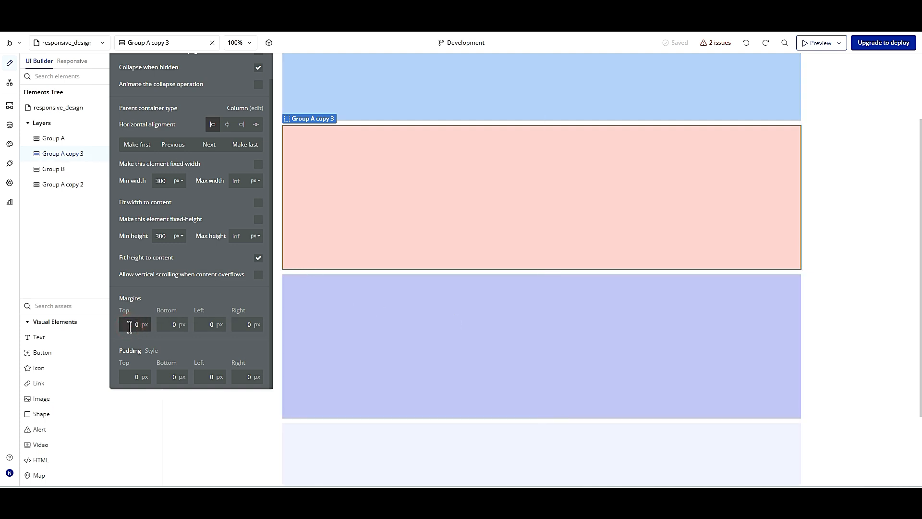
key(Tab)
text(20)
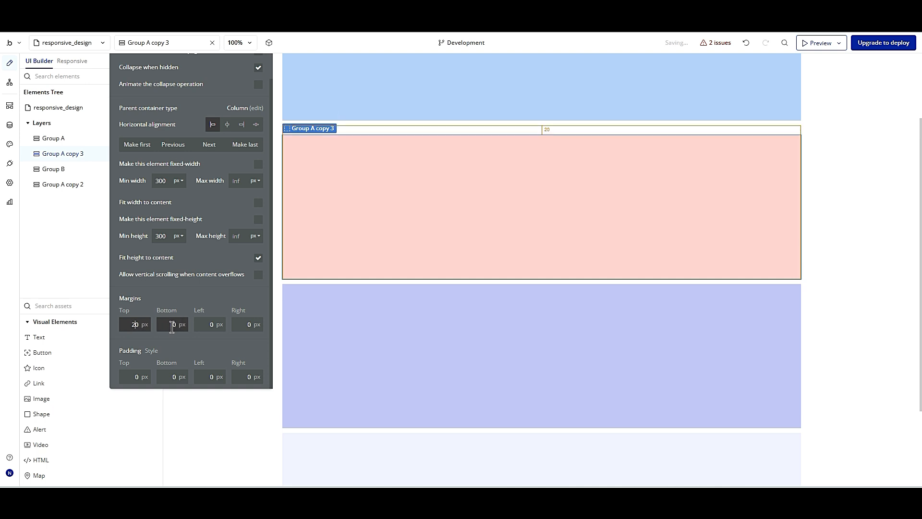
click(204, 326)
text(20)
click(236, 324)
text(20)
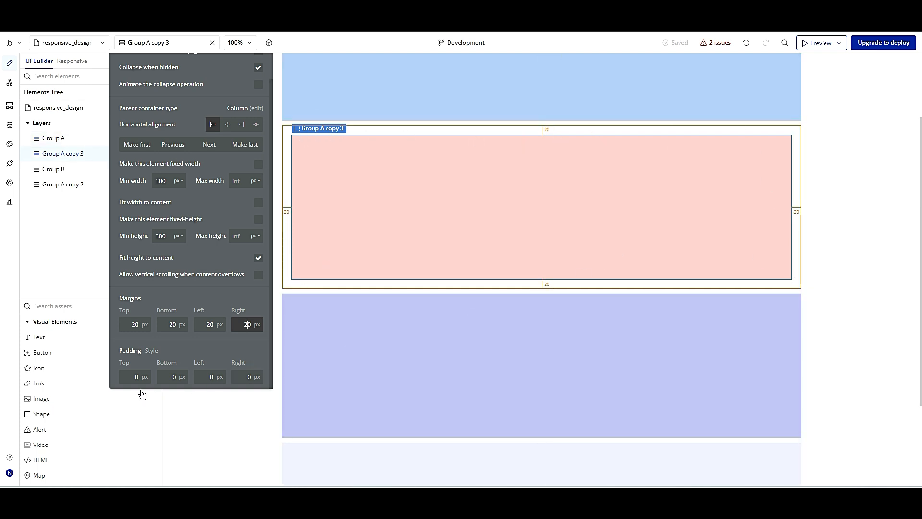
Step: Set Group A copy 3's padding to 40 px on all four sides and compare it with the margins on the canvas
click(127, 379)
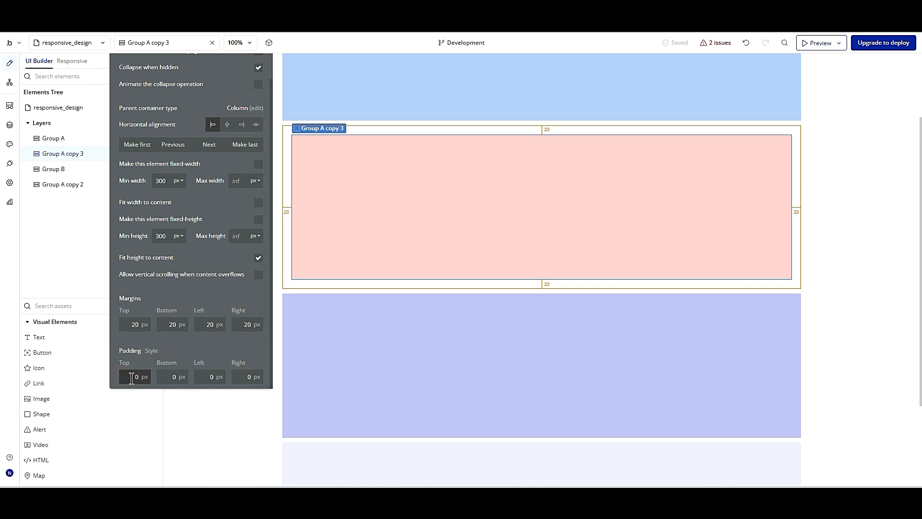
text(4)
click(168, 376)
text(4)
click(201, 375)
text(4)
click(238, 377)
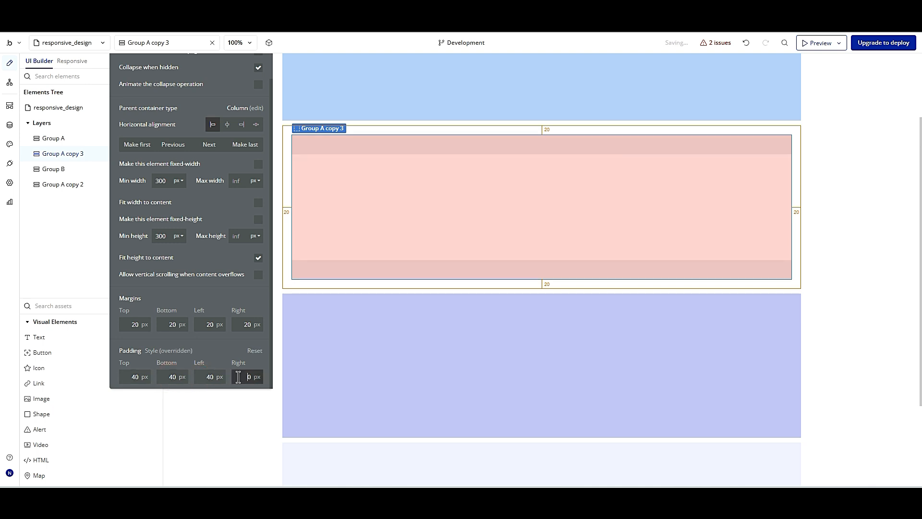
text(4)
click(226, 343)
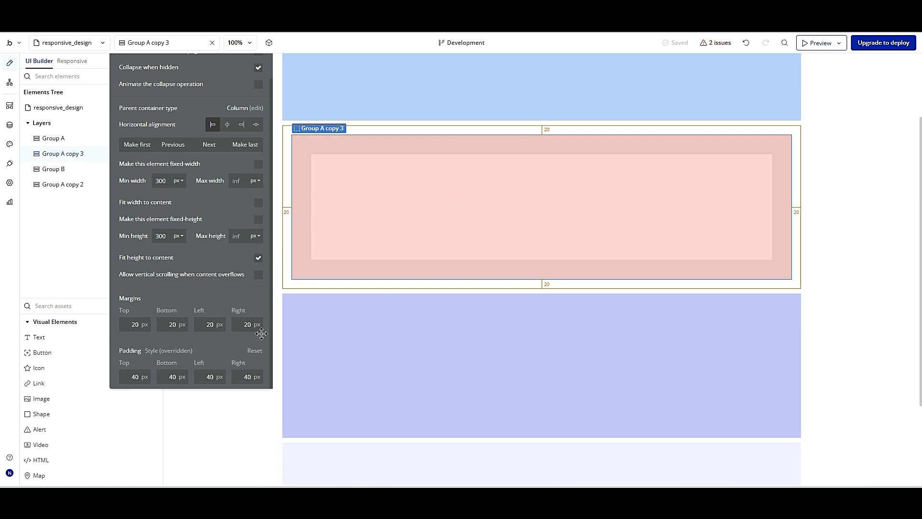
drag(190, 294, 161, 320)
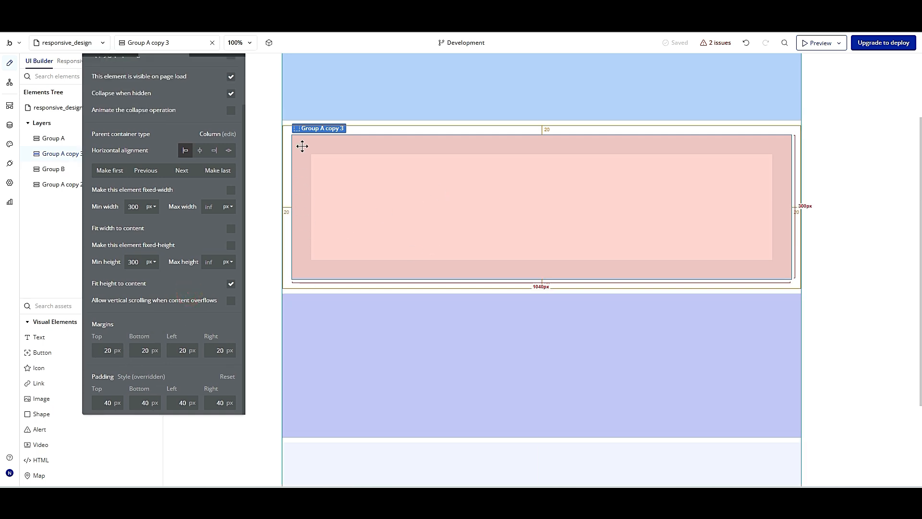
scroll(549, 158, up, 2)
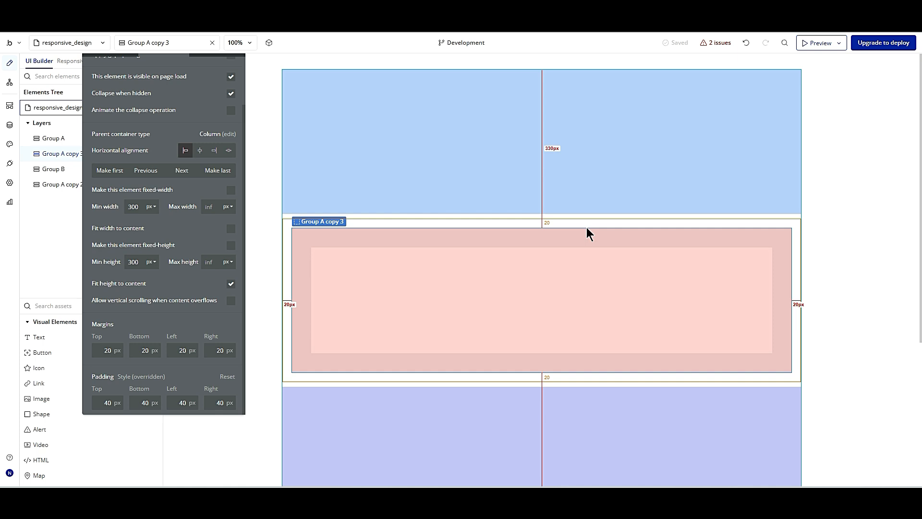
scroll(589, 232, down, 2)
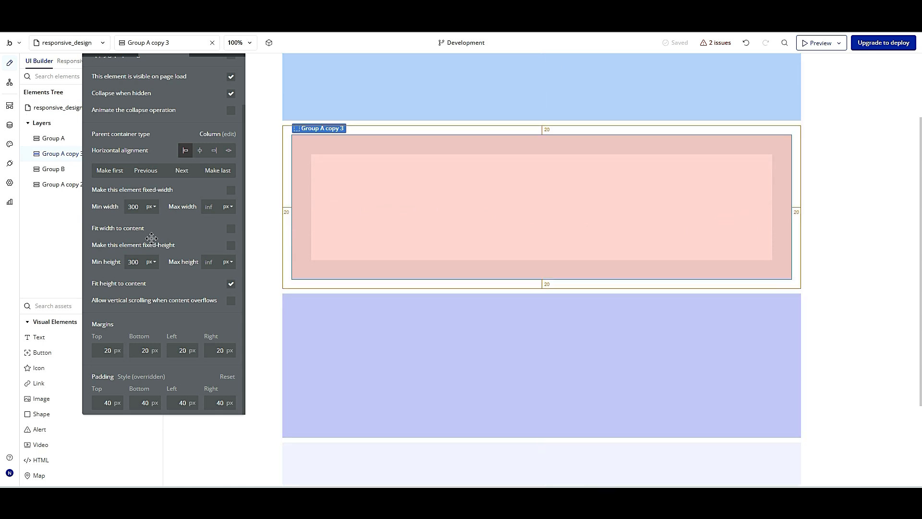
Step: Add a text element inside the pink Group A copy 3 and look at where the padding places it
scroll(175, 238, down, 1)
drag(37, 337, 351, 179)
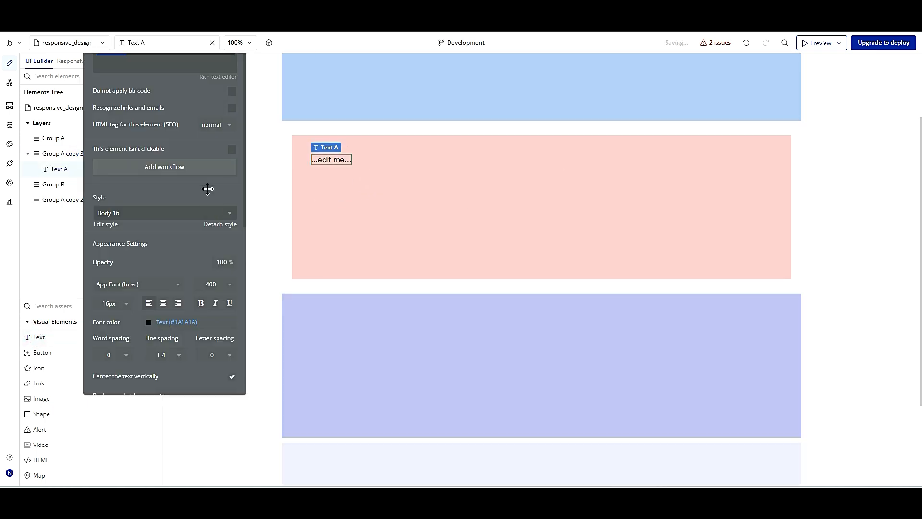
drag(197, 191, 189, 221)
scroll(742, 183, up, 2)
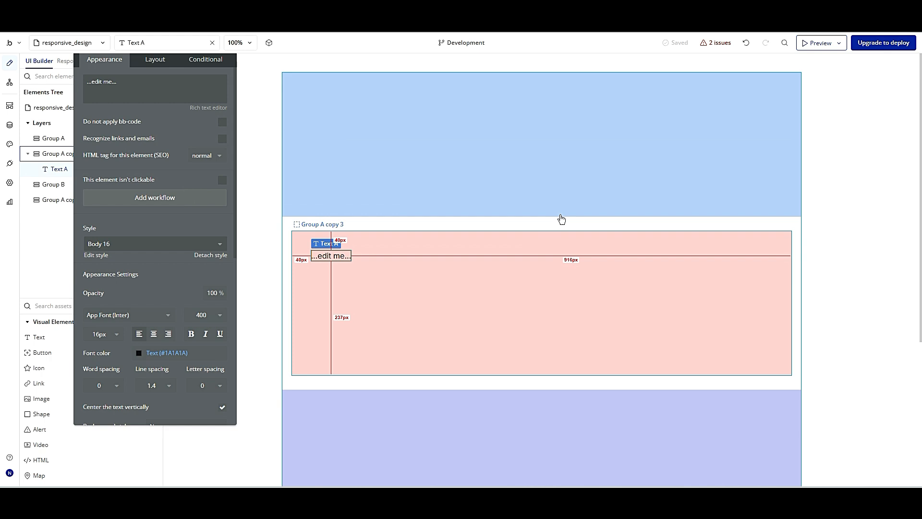
drag(136, 145, 168, 158)
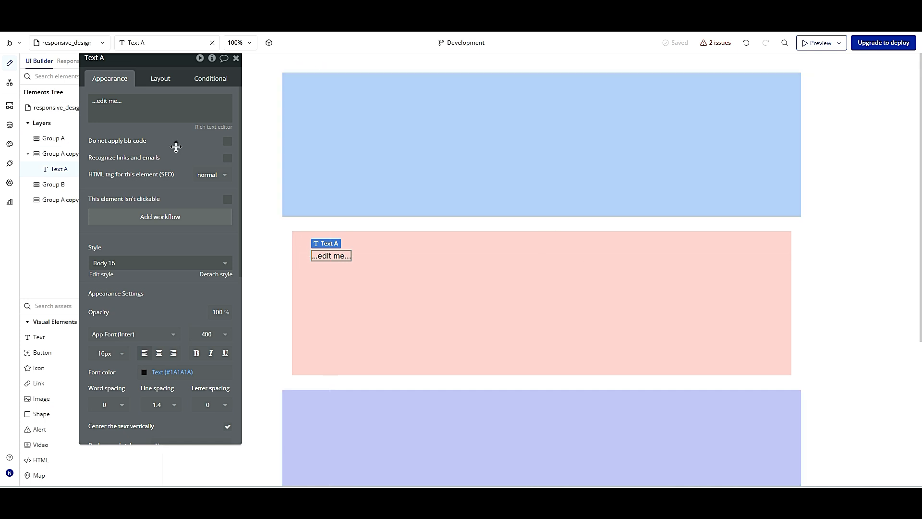
drag(171, 148, 199, 185)
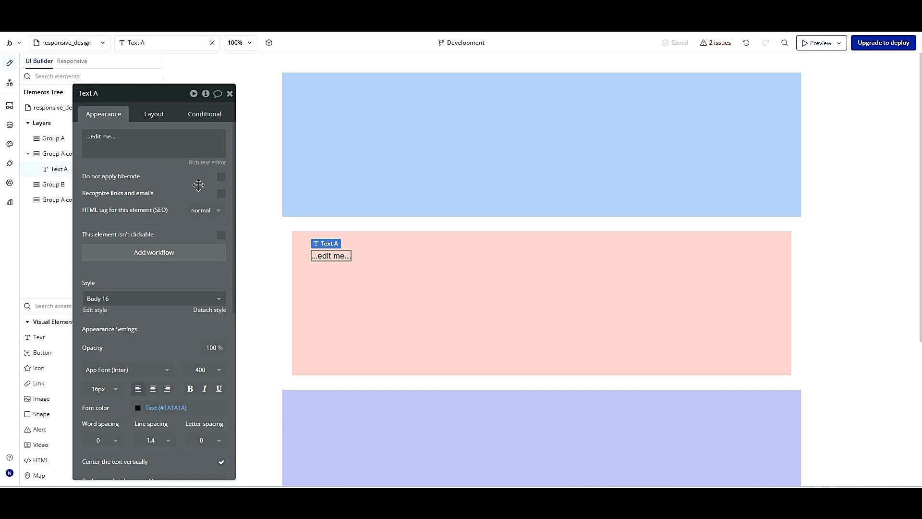
Step: Change the new text element's content to "Welcome to my container"
click(147, 145)
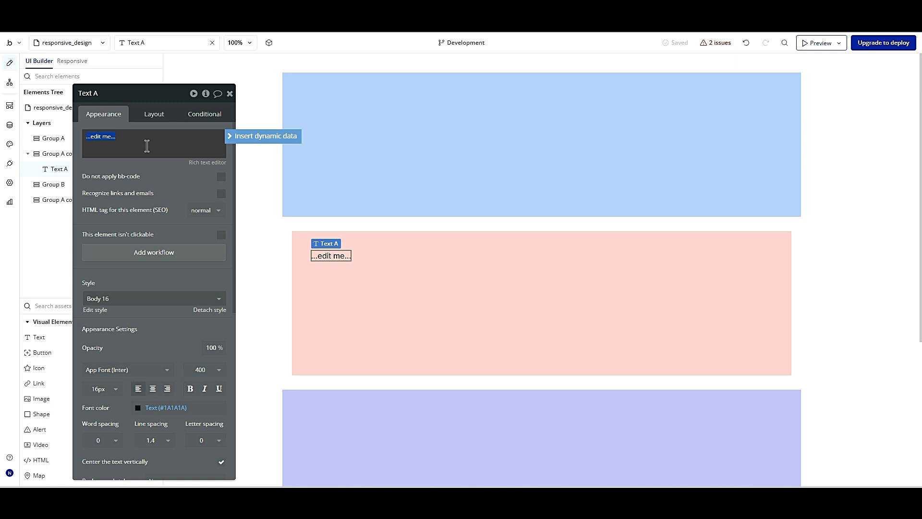
click(38, 73)
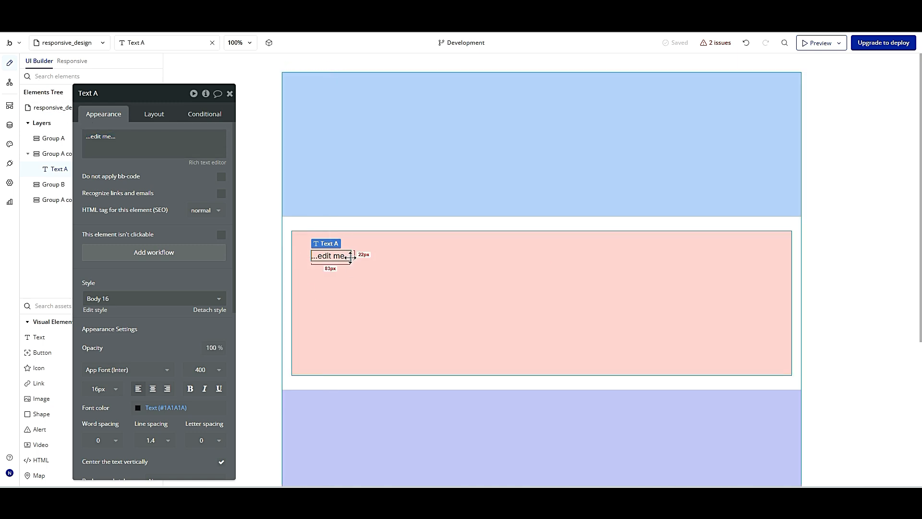
click(145, 146)
text(W)
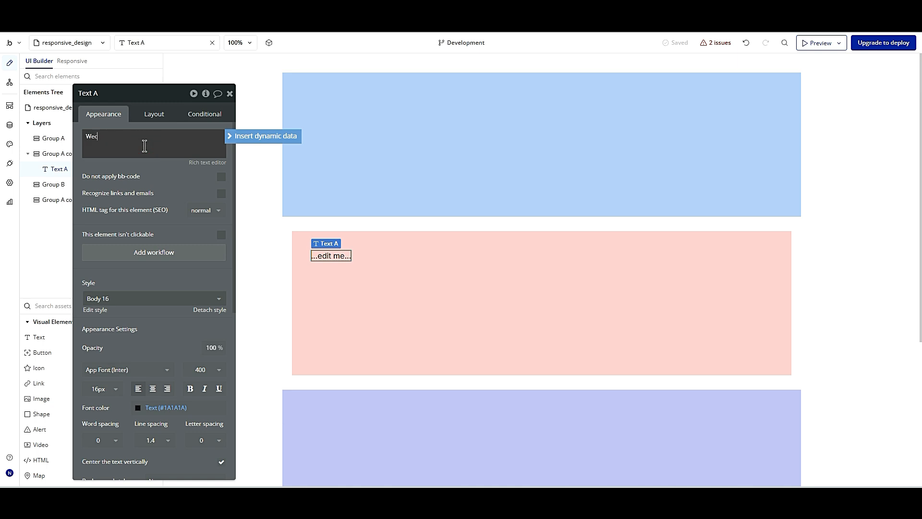
text(elcome to my container)
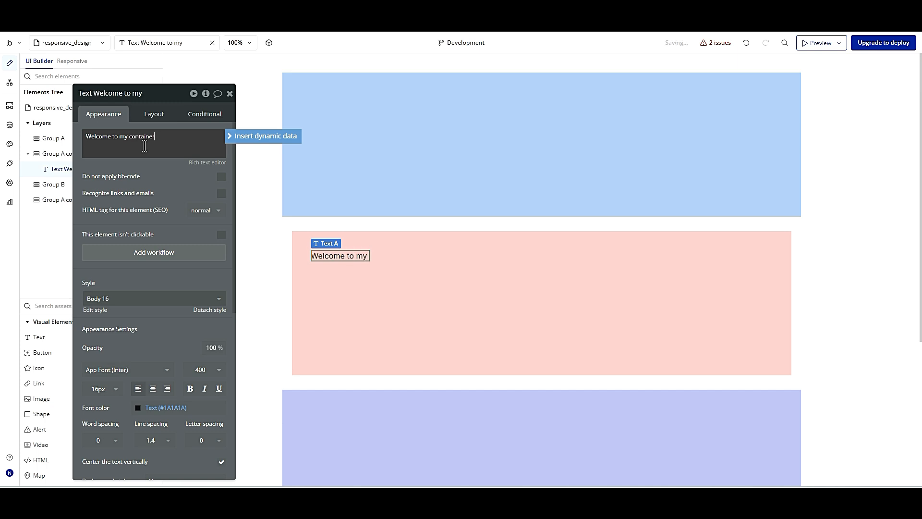
click(469, 297)
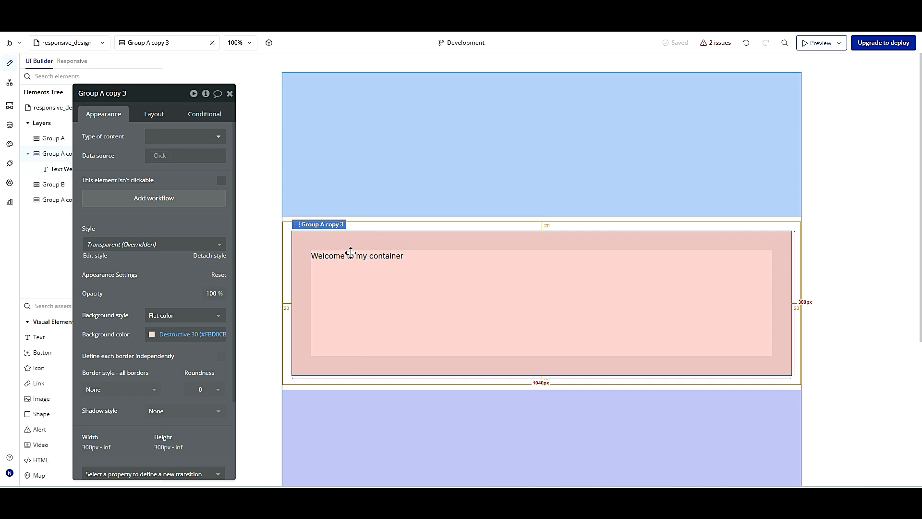
Step: Add a button below the welcome text inside Group A copy 3
click(56, 355)
click(373, 292)
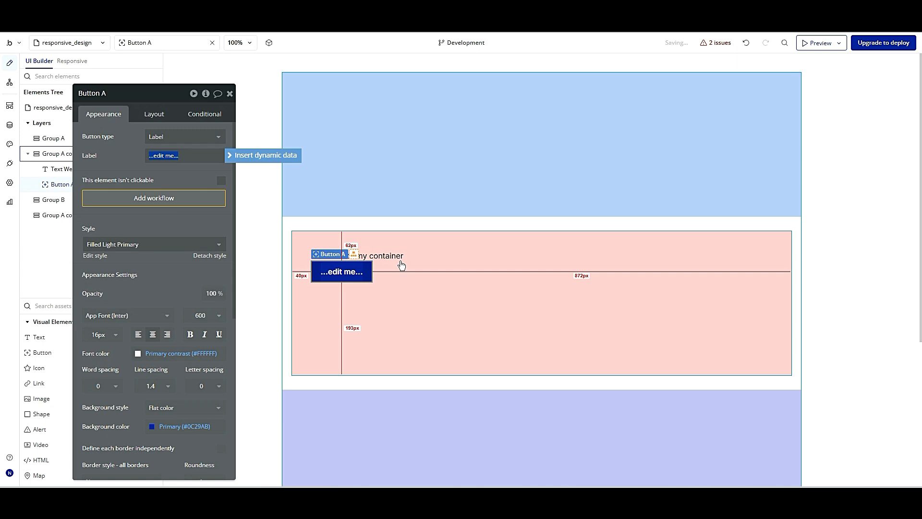
click(431, 305)
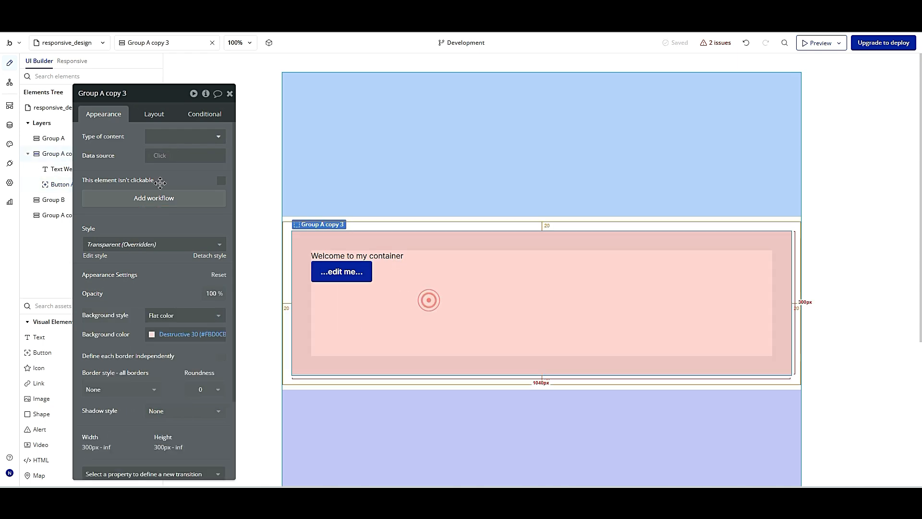
Step: Apply gap spacing between the elements of Group A copy 3 with a row gap of 20 px
click(156, 114)
drag(171, 193, 165, 192)
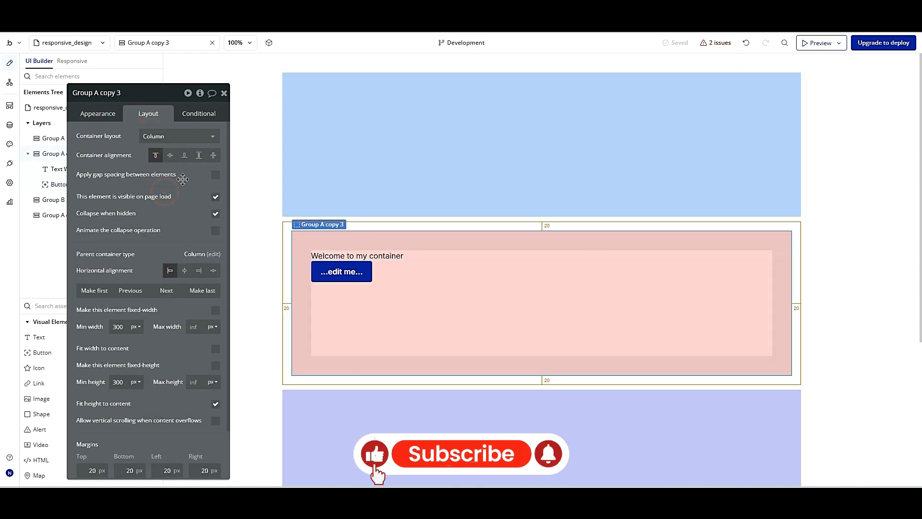
click(215, 175)
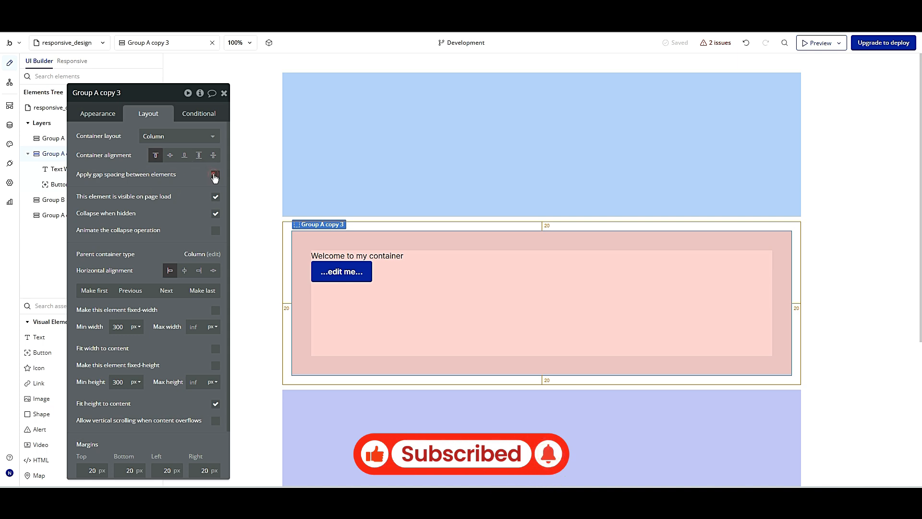
click(201, 192)
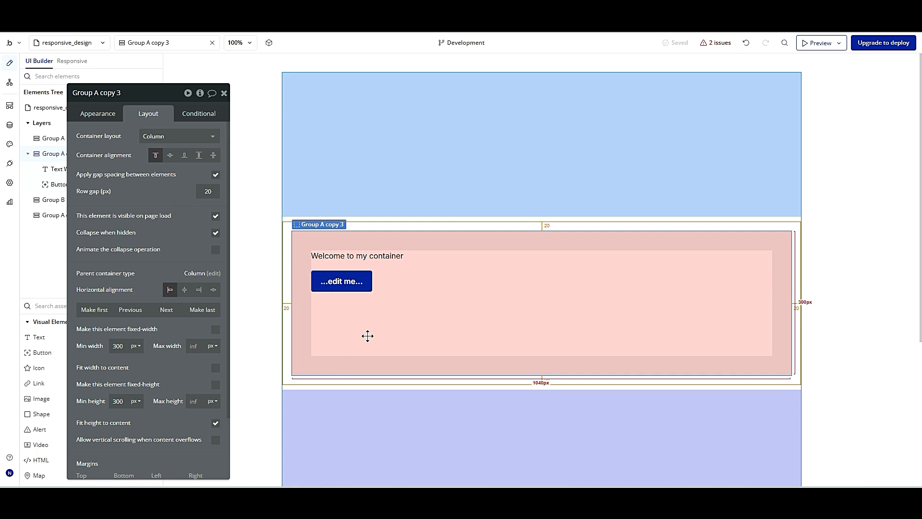
drag(215, 267, 192, 243)
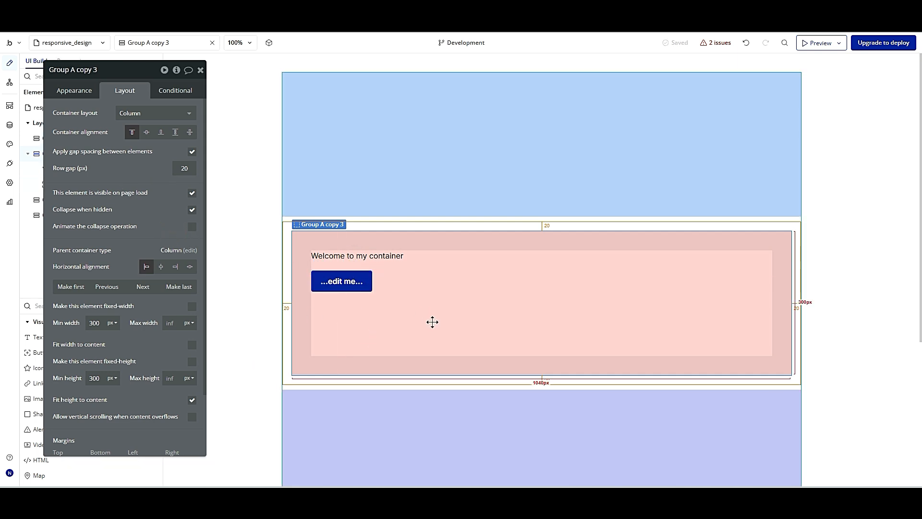
Step: Center the welcome text and the button horizontally within Group A copy 3
click(386, 254)
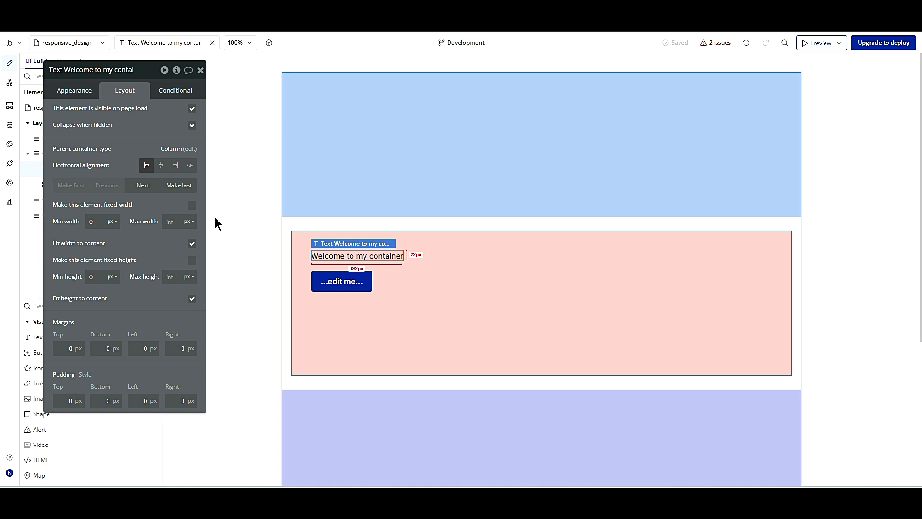
click(161, 166)
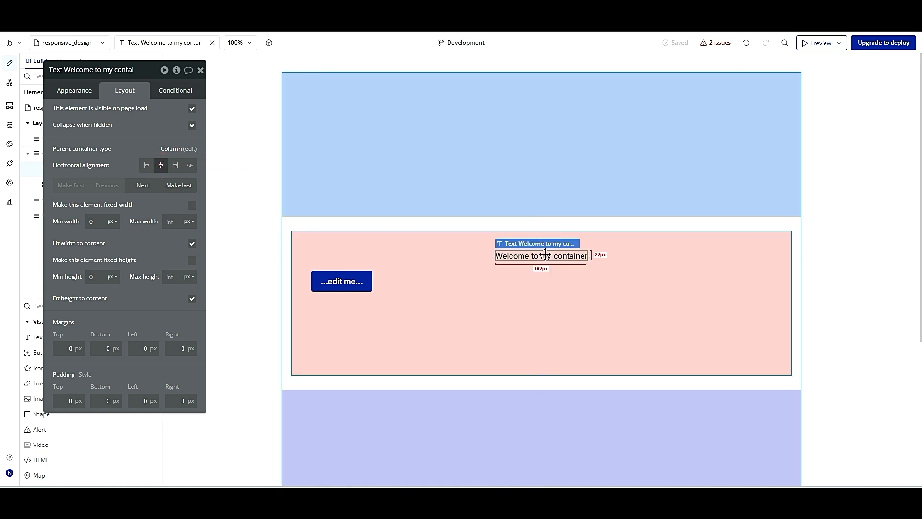
click(339, 281)
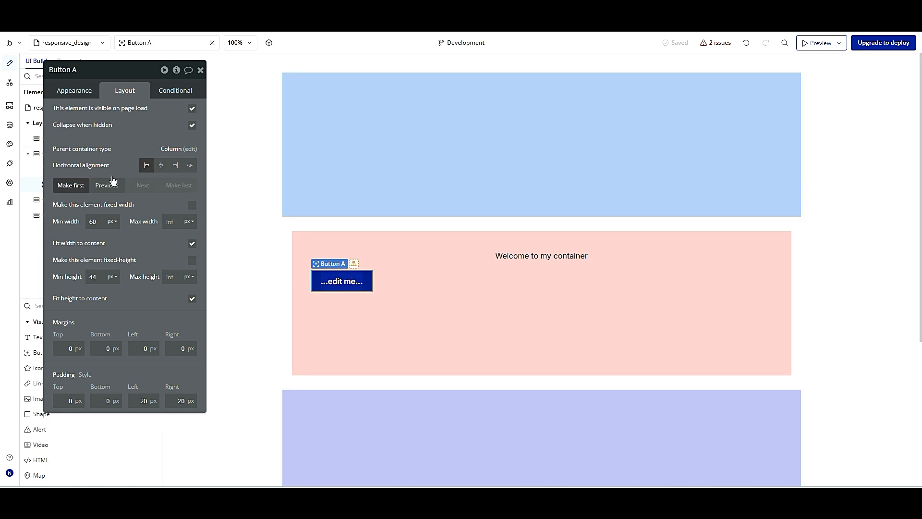
click(160, 166)
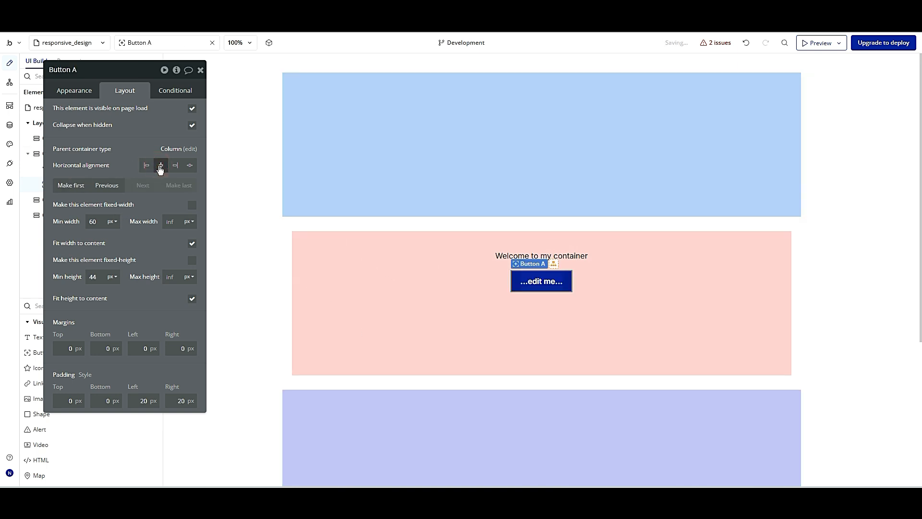
click(652, 313)
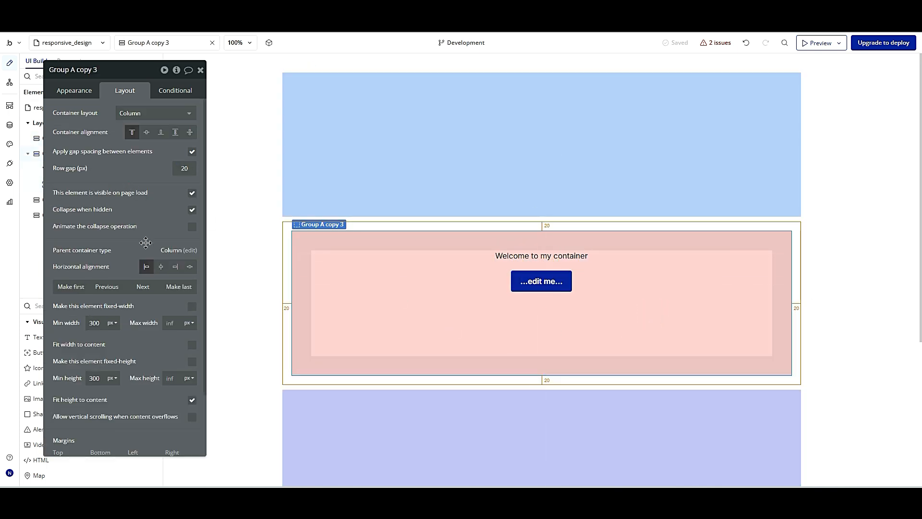
Step: Close the Group A copy 3 properties and preview the page in the responsive view at the 992, 768 and 320 px breakpoints
drag(97, 91, 124, 182)
click(226, 160)
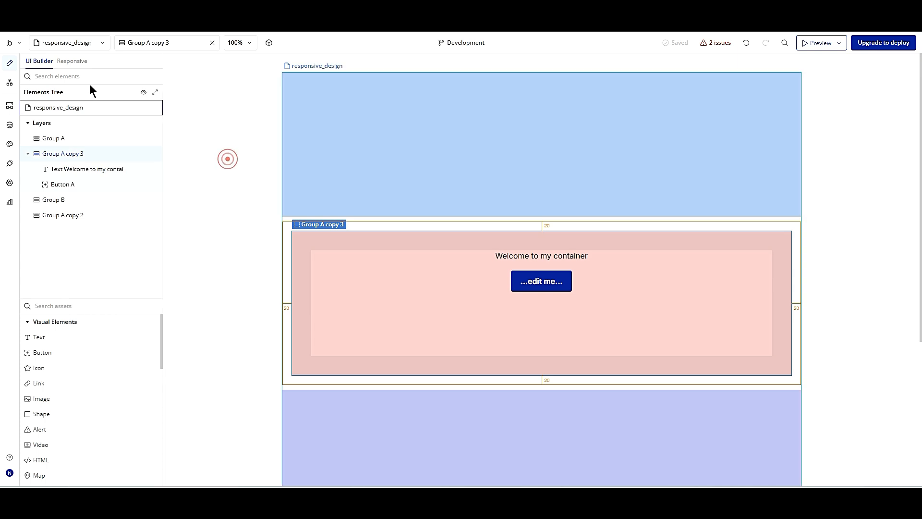
click(76, 61)
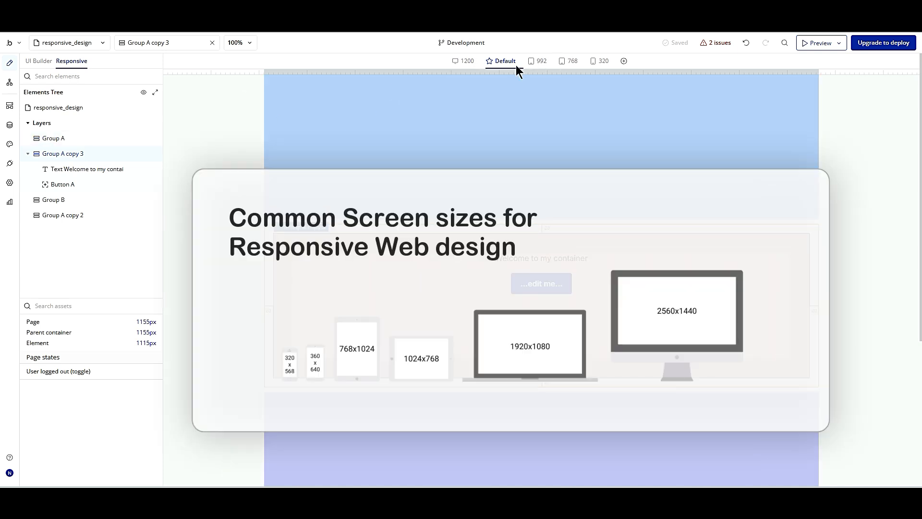
click(540, 62)
click(567, 62)
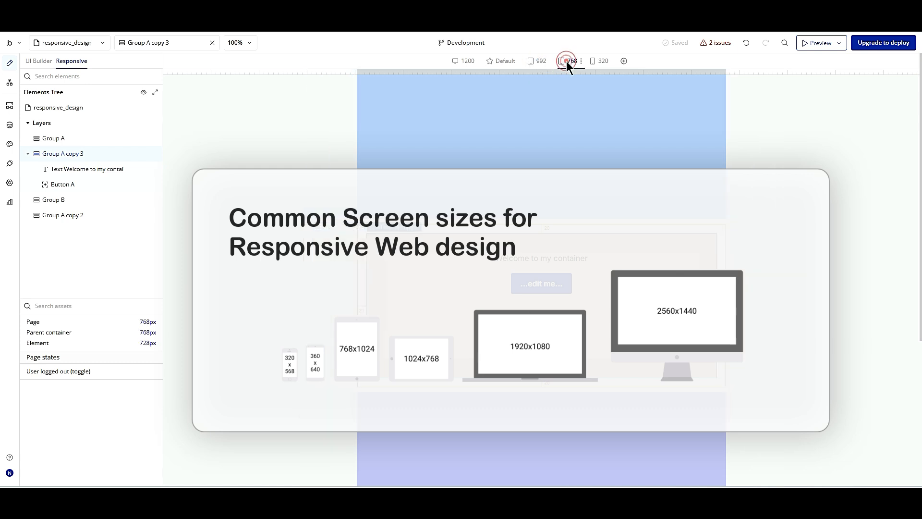
click(600, 61)
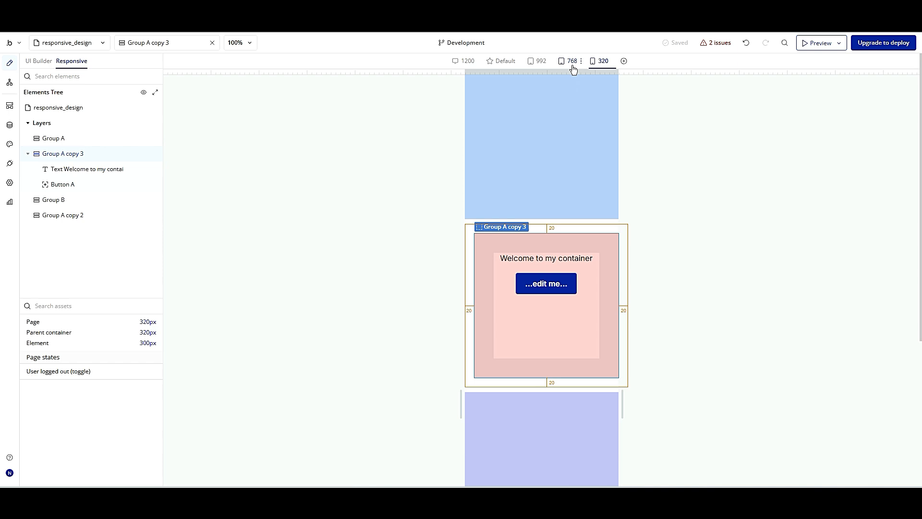
click(572, 62)
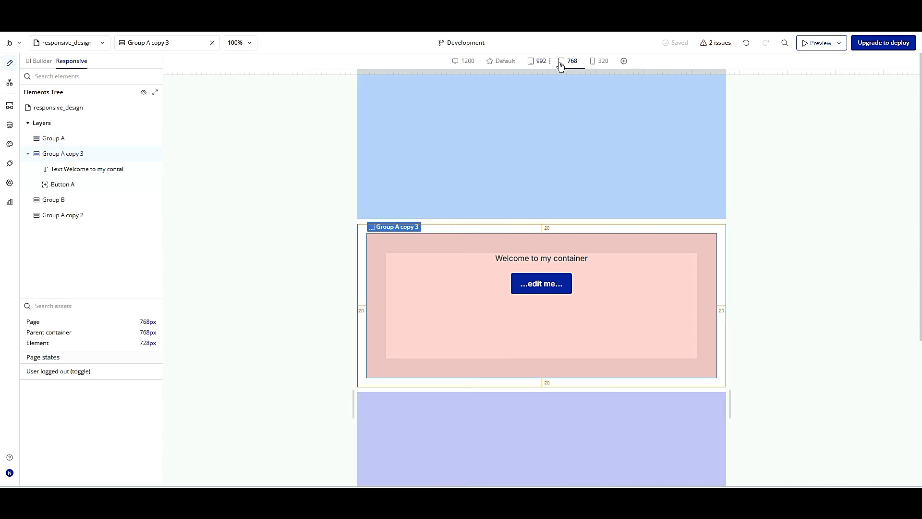
click(536, 62)
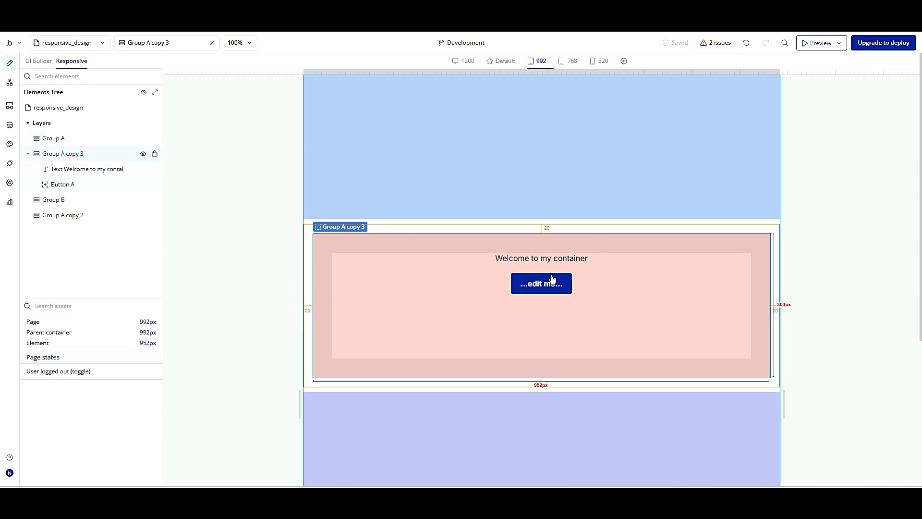
Step: Narrow the responsive page preview gradually to about 385 px wide and switch it to the 320 px breakpoint
drag(784, 402, 687, 413)
mouse_move(634, 416)
mouse_down()
mouse_move(607, 418)
mouse_move(635, 417)
mouse_up()
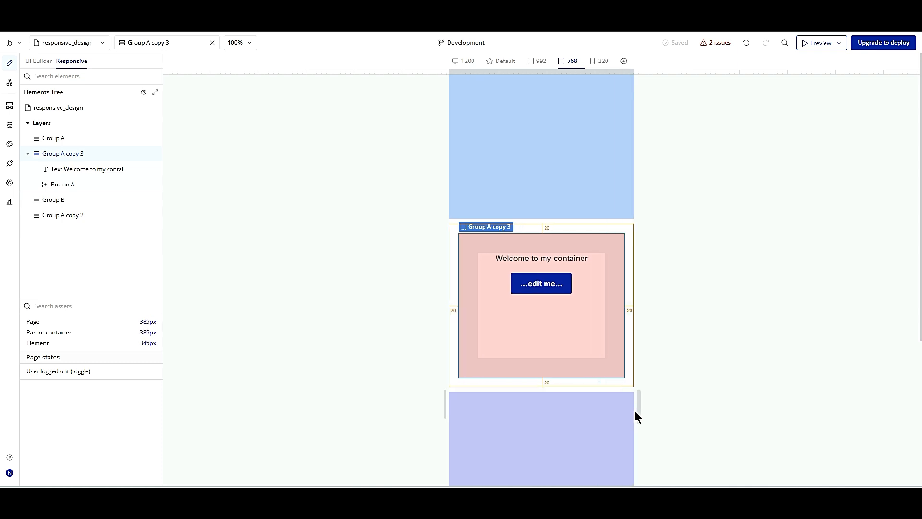
click(593, 65)
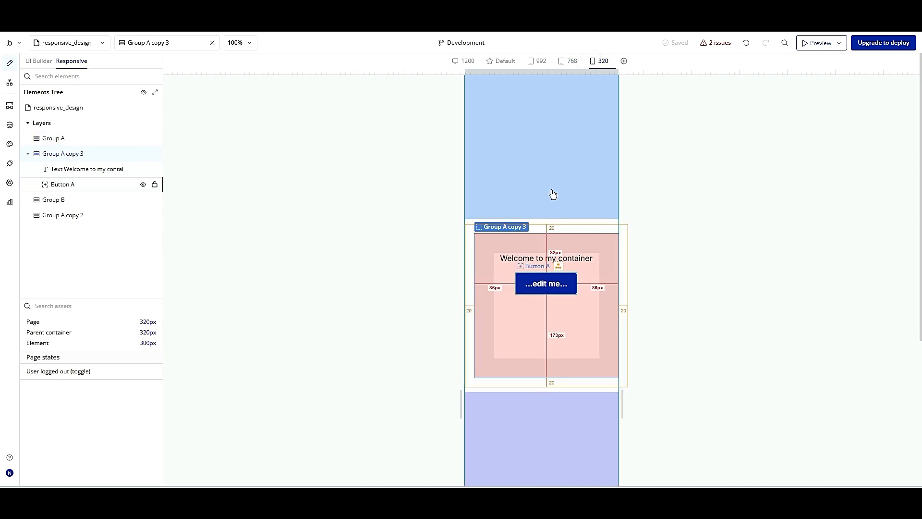
Step: Inspect the layout settings of Group A copy 3 and of the blue Group A at the 320 px breakpoint
double_click(551, 368)
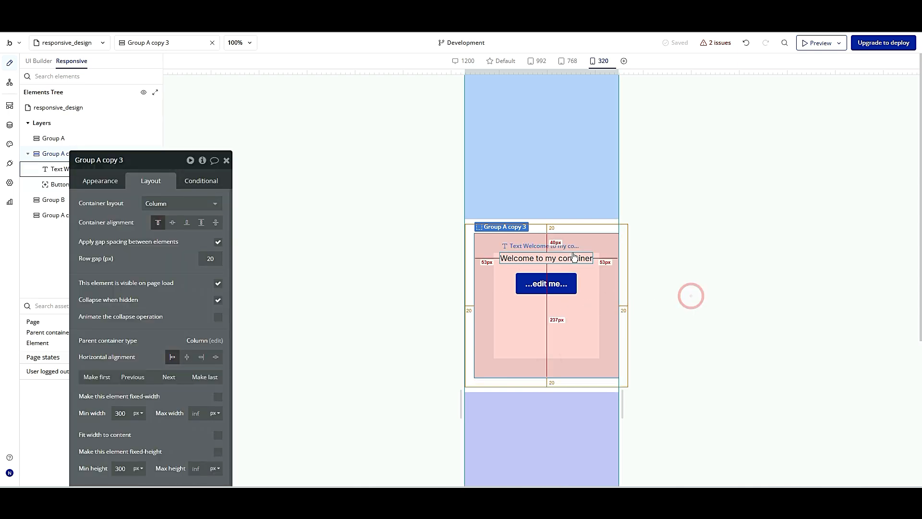
click(516, 164)
click(368, 136)
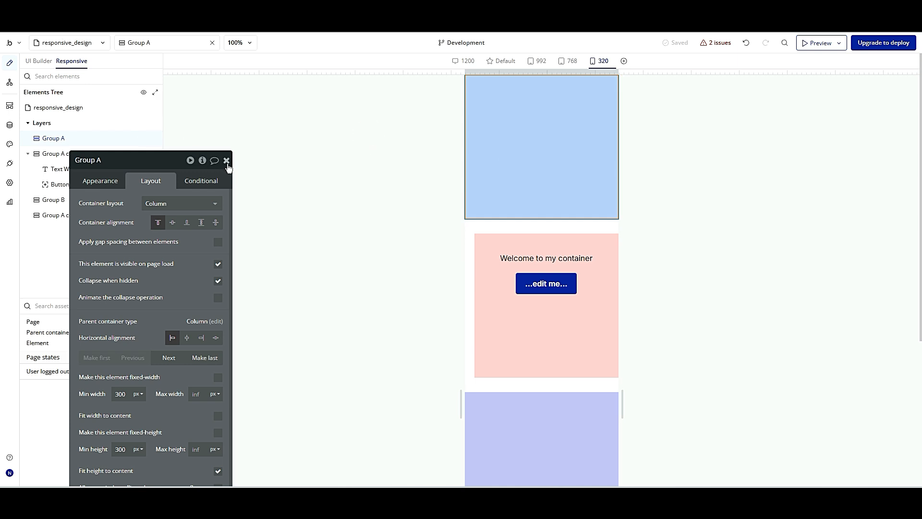